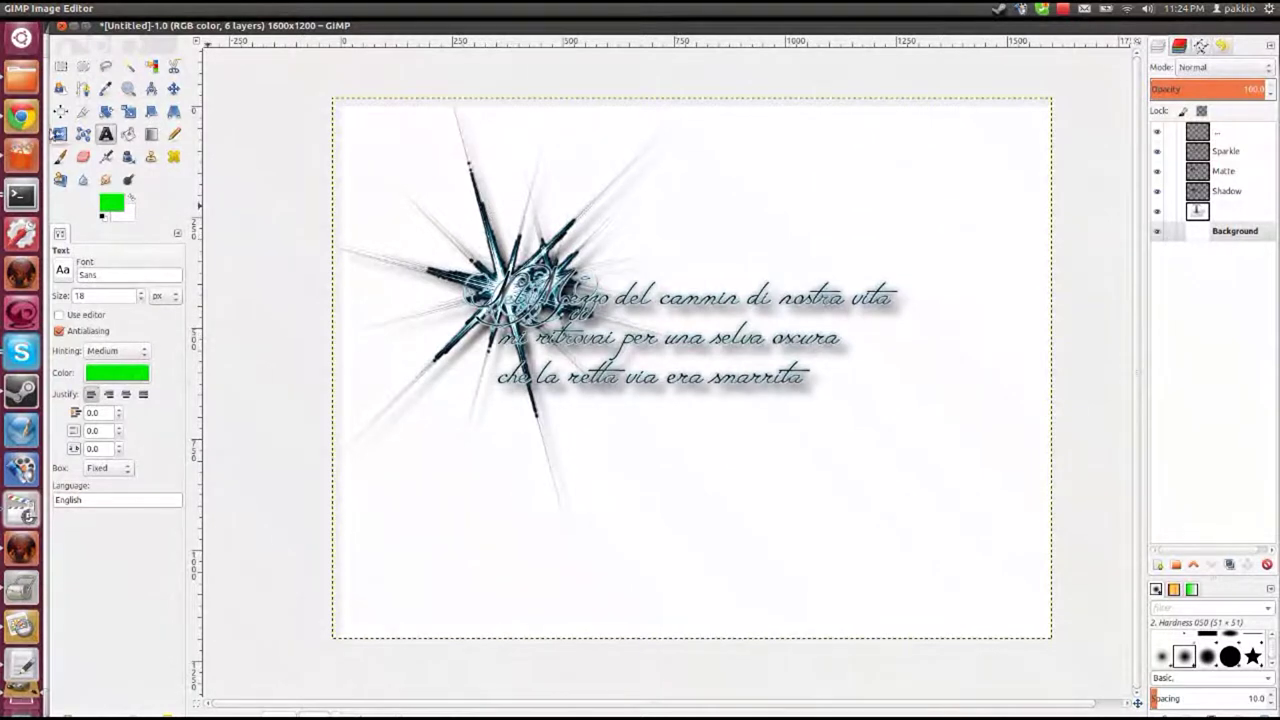
Bring Chrome's dafont.com Eternal Call page, with eternal_call.zip downloaded, to the front
left_click(20, 118)
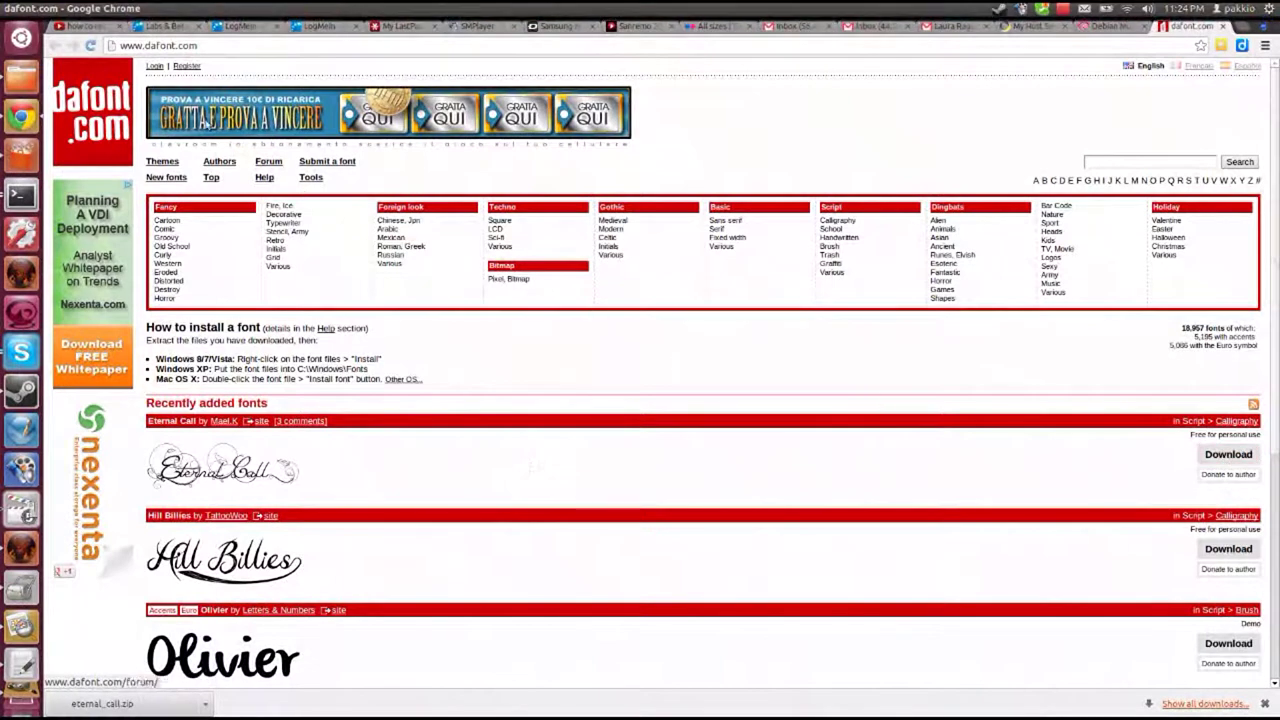
Browse to the Downloads folder in the file manager and select Eternal Call.ttf
left_click(20, 78)
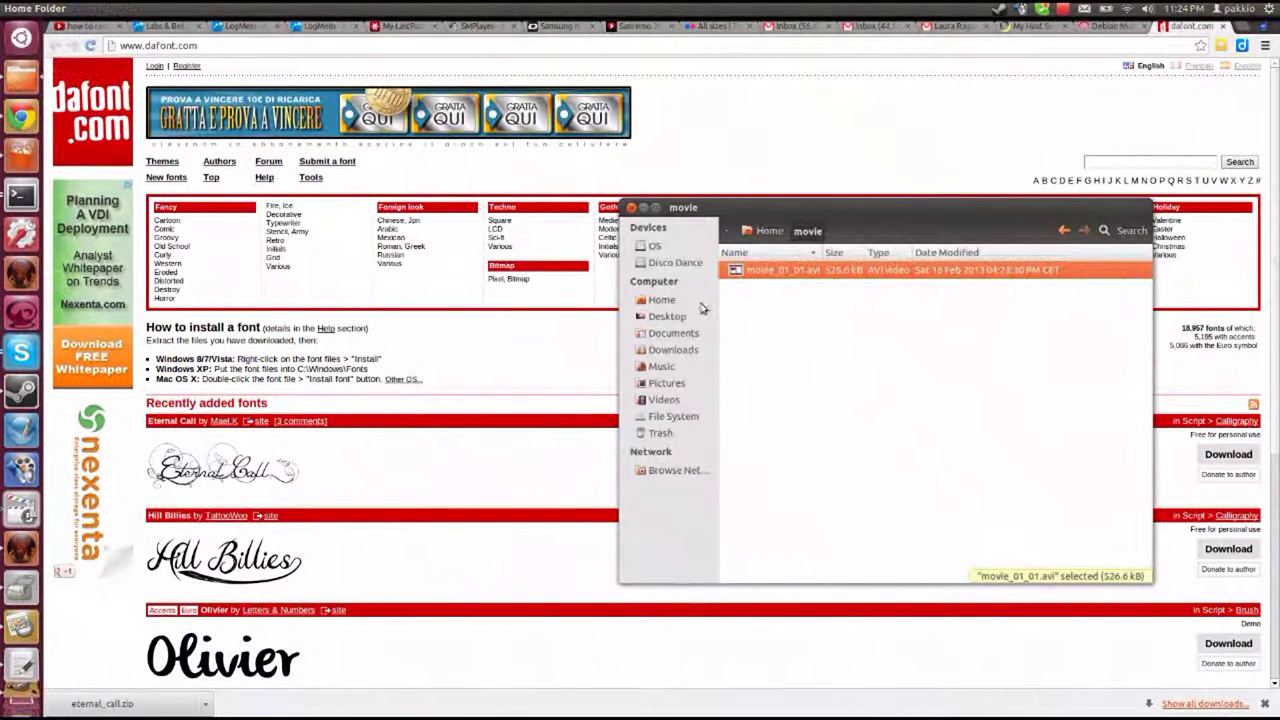
left_click(668, 349)
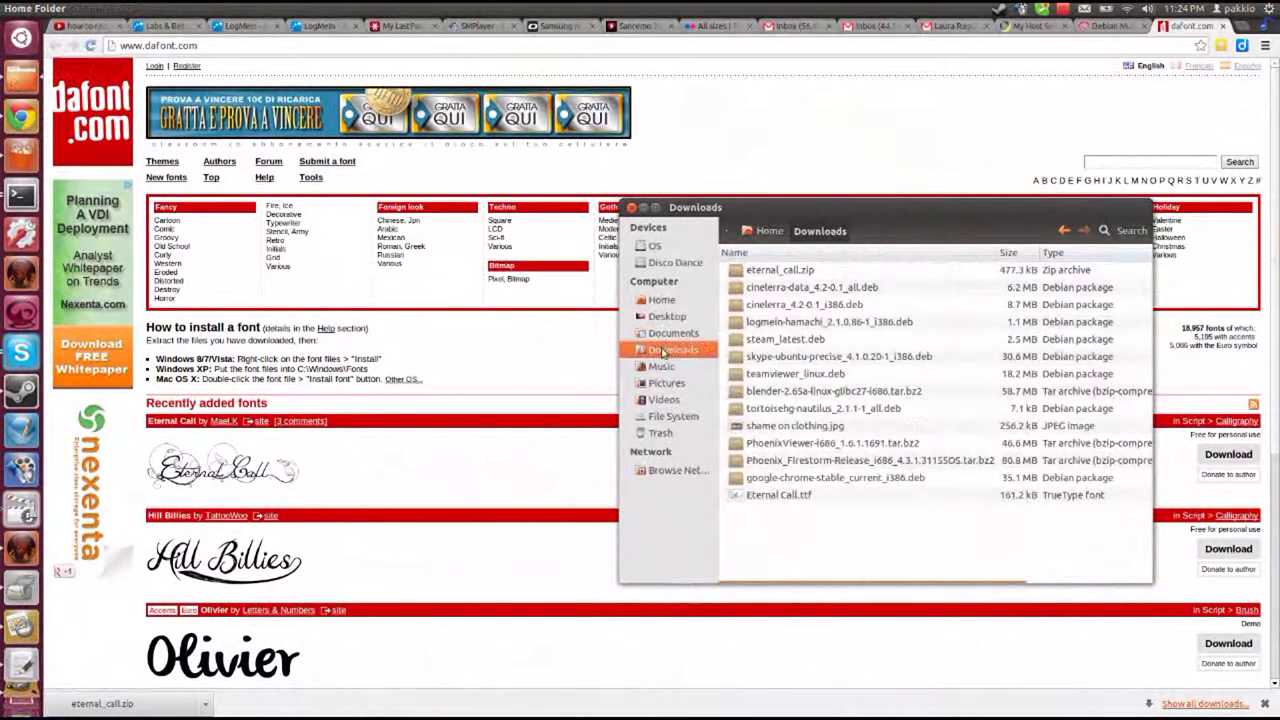
left_click(784, 499)
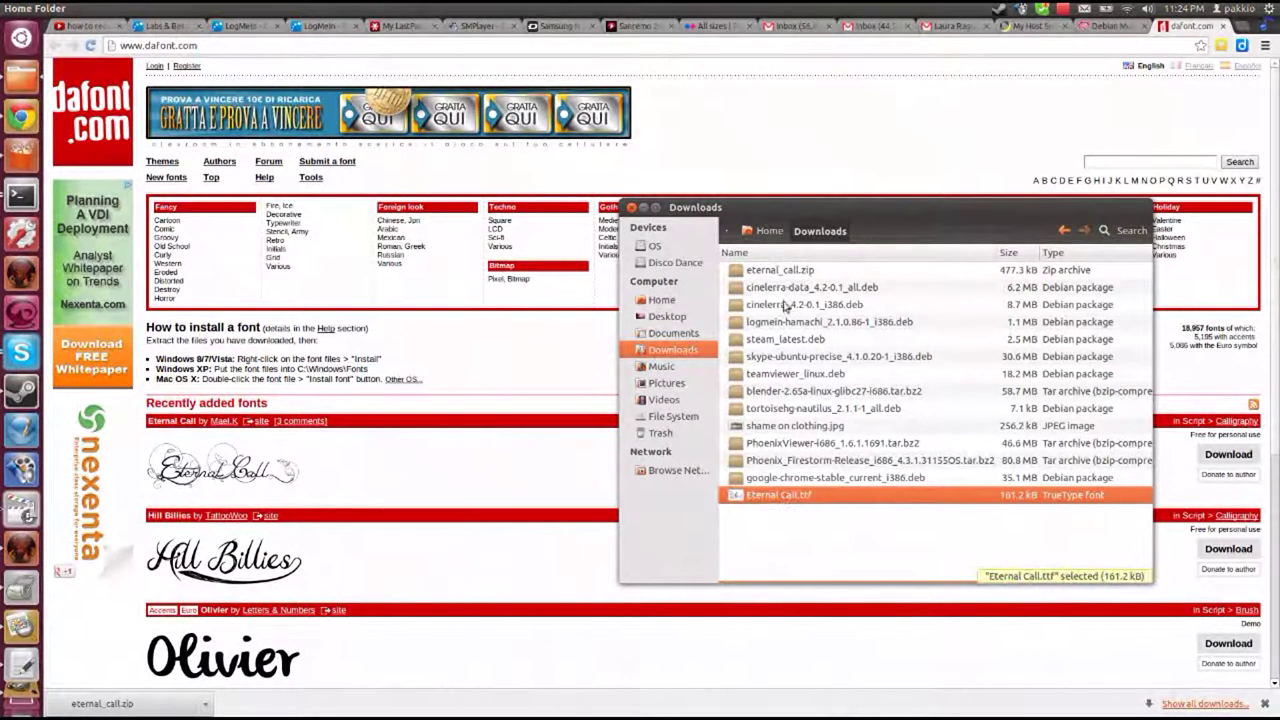
Open eternal_call.zip and preview its sample image 'again on the road.PNG'
double_click(780, 270)
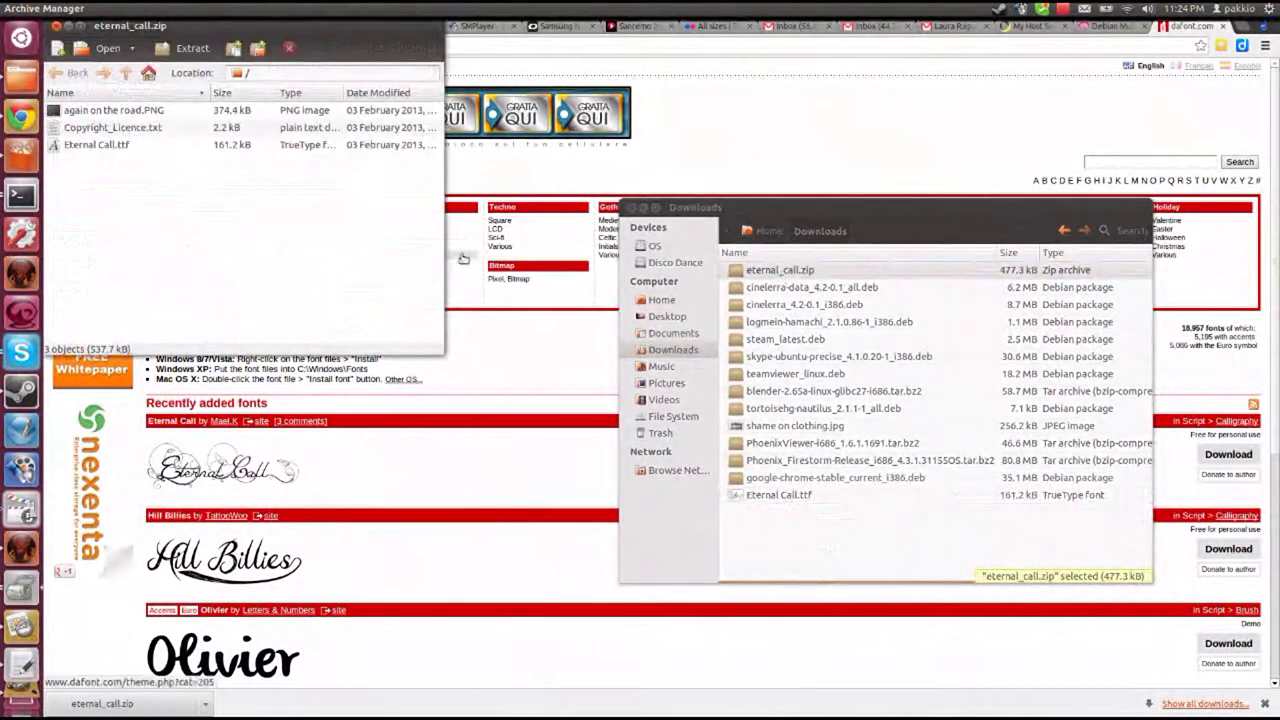
left_click(113, 113)
double_click(113, 111)
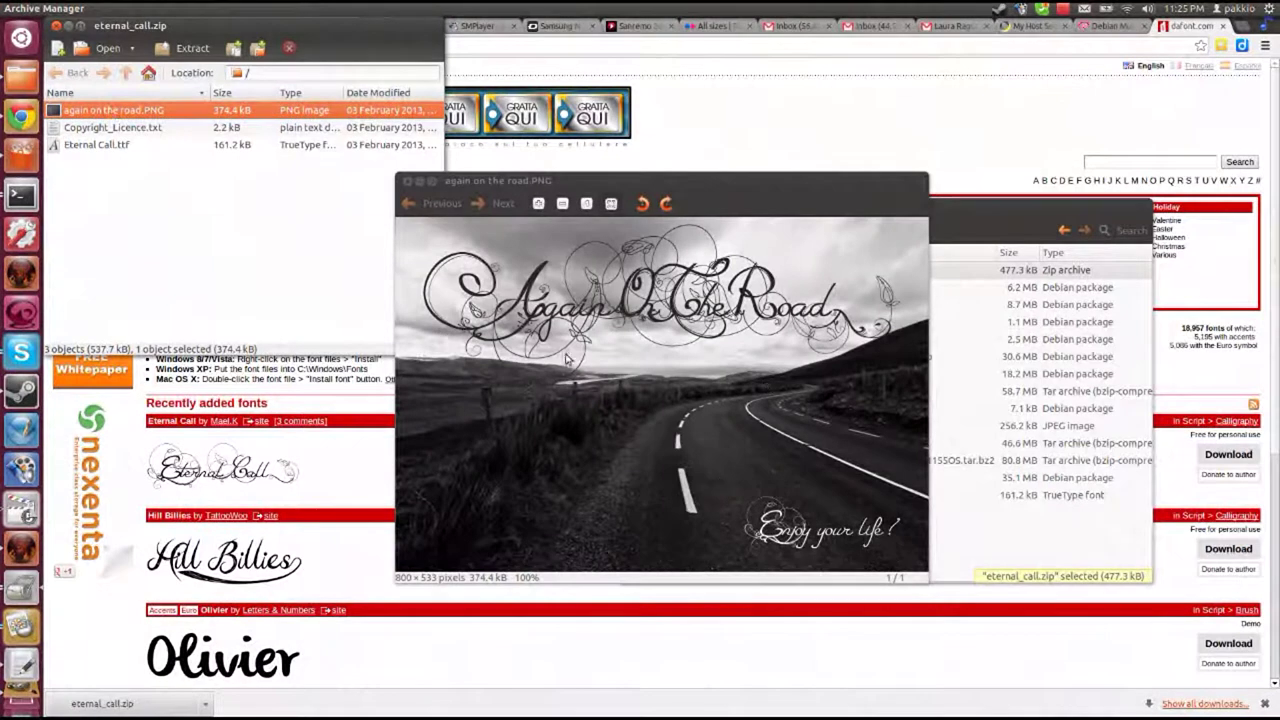
left_click(406, 181)
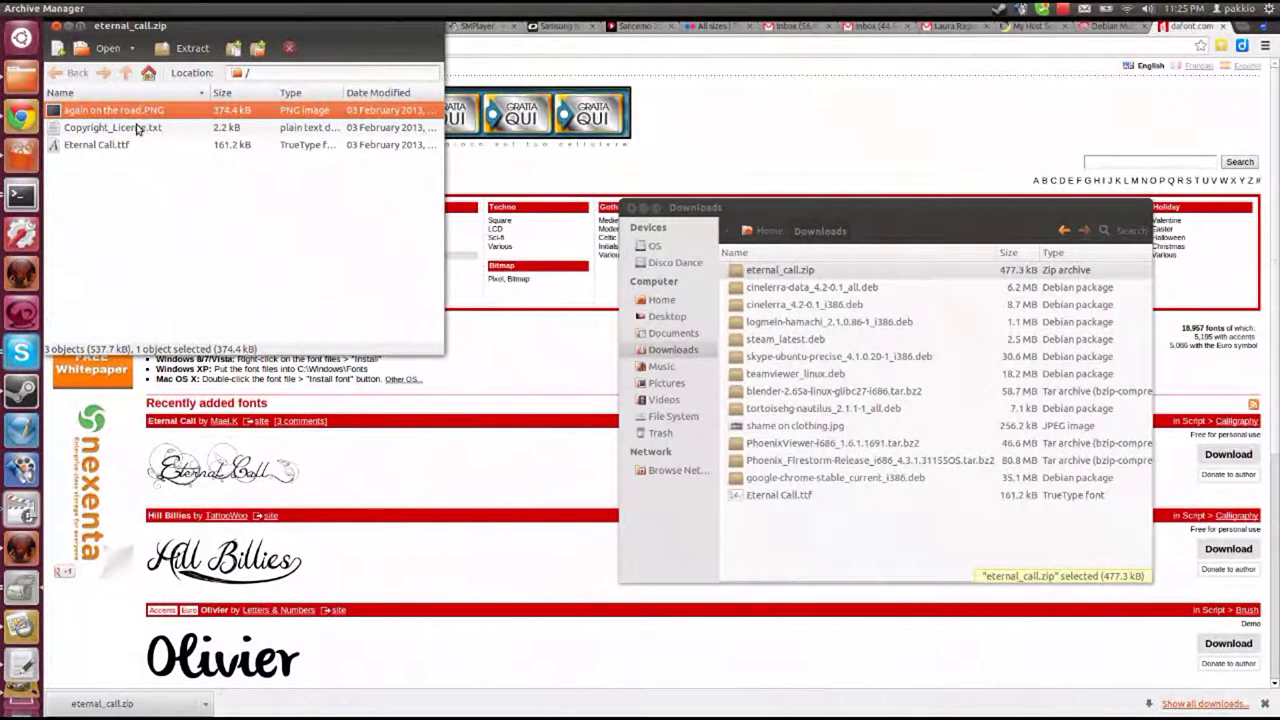
Read Copyright_Licence.txt in gedit, confirming the font is free for personal use
left_click(137, 130)
double_click(137, 130)
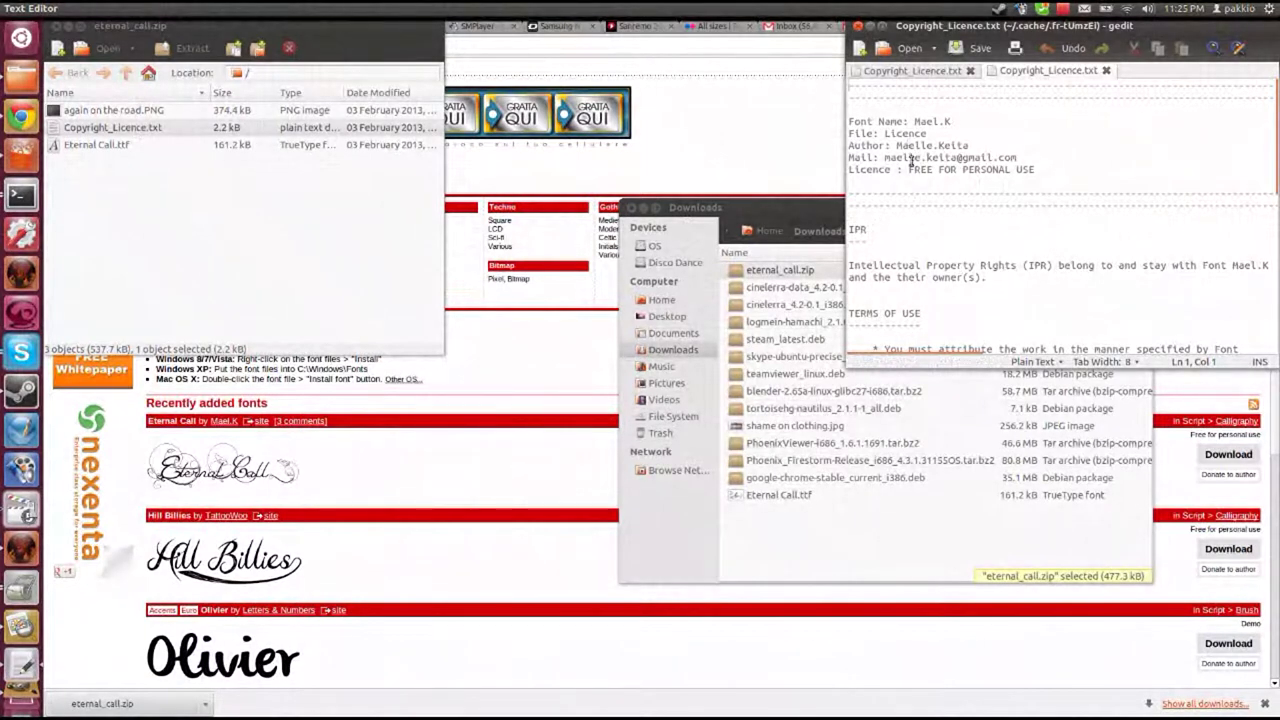
scroll(956, 274, "down", 1)
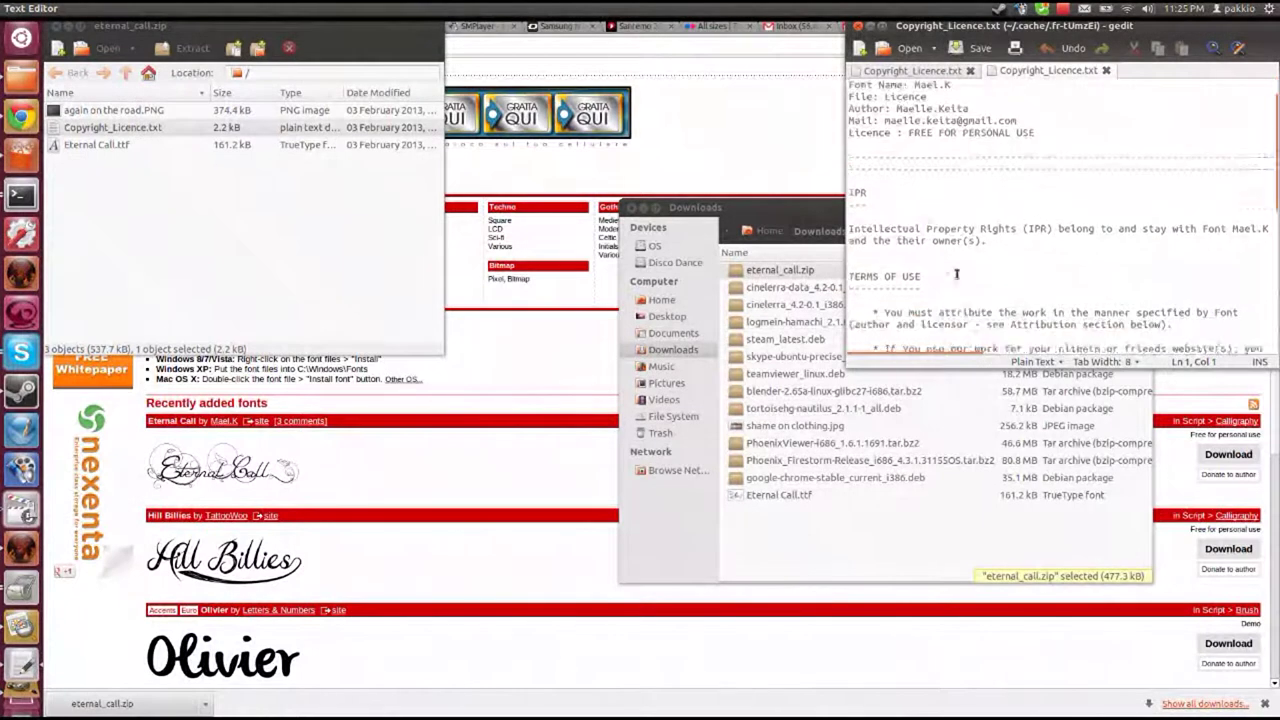
scroll(956, 274, "down", 3)
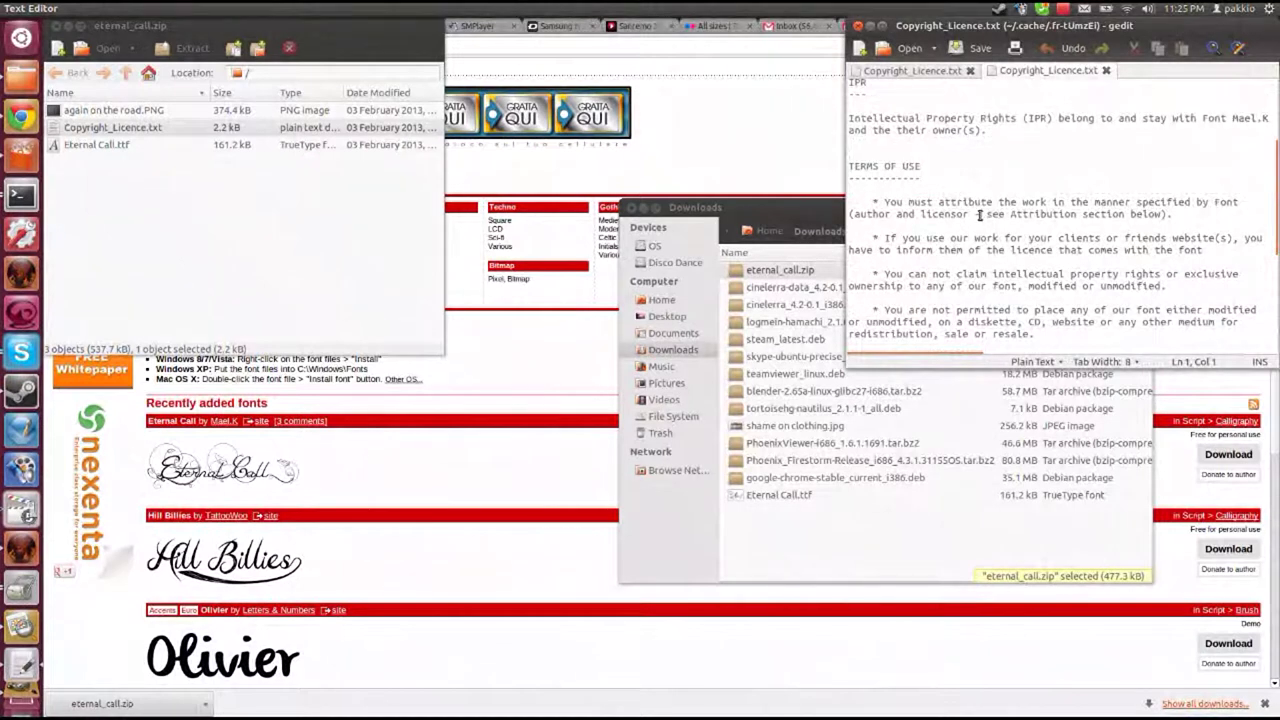
scroll(975, 205, "up", 4)
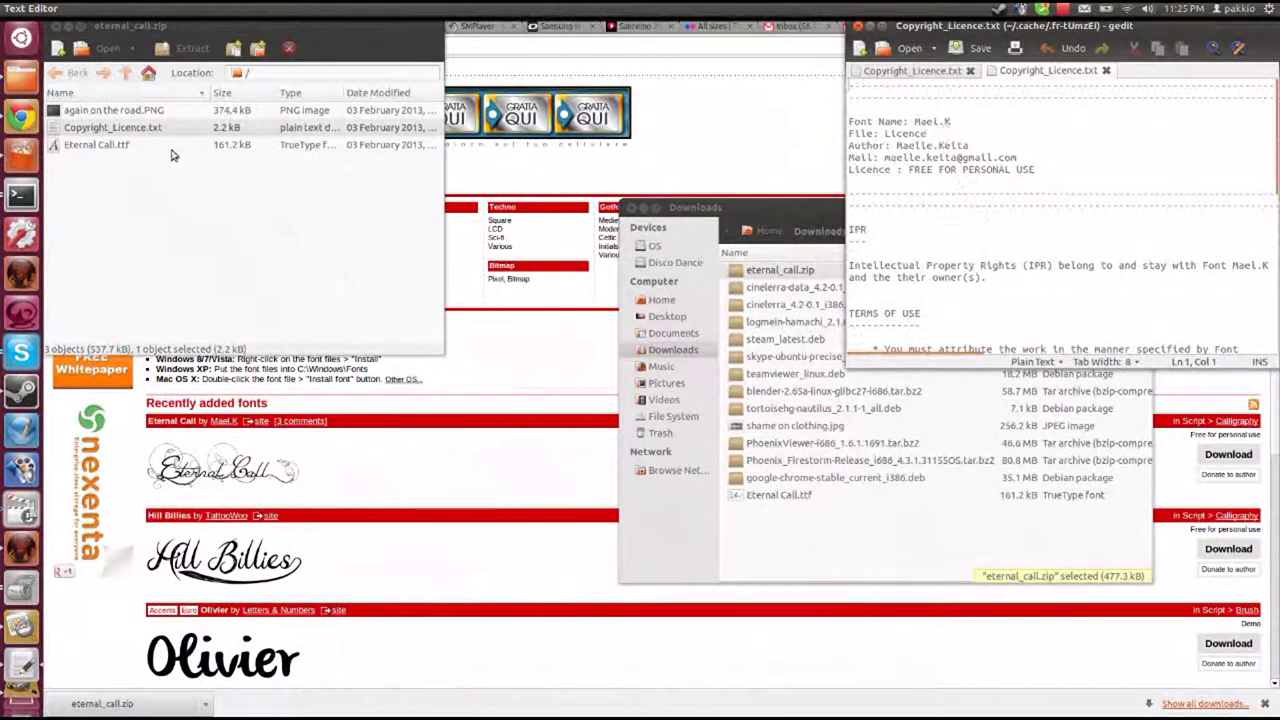
left_click(100, 145)
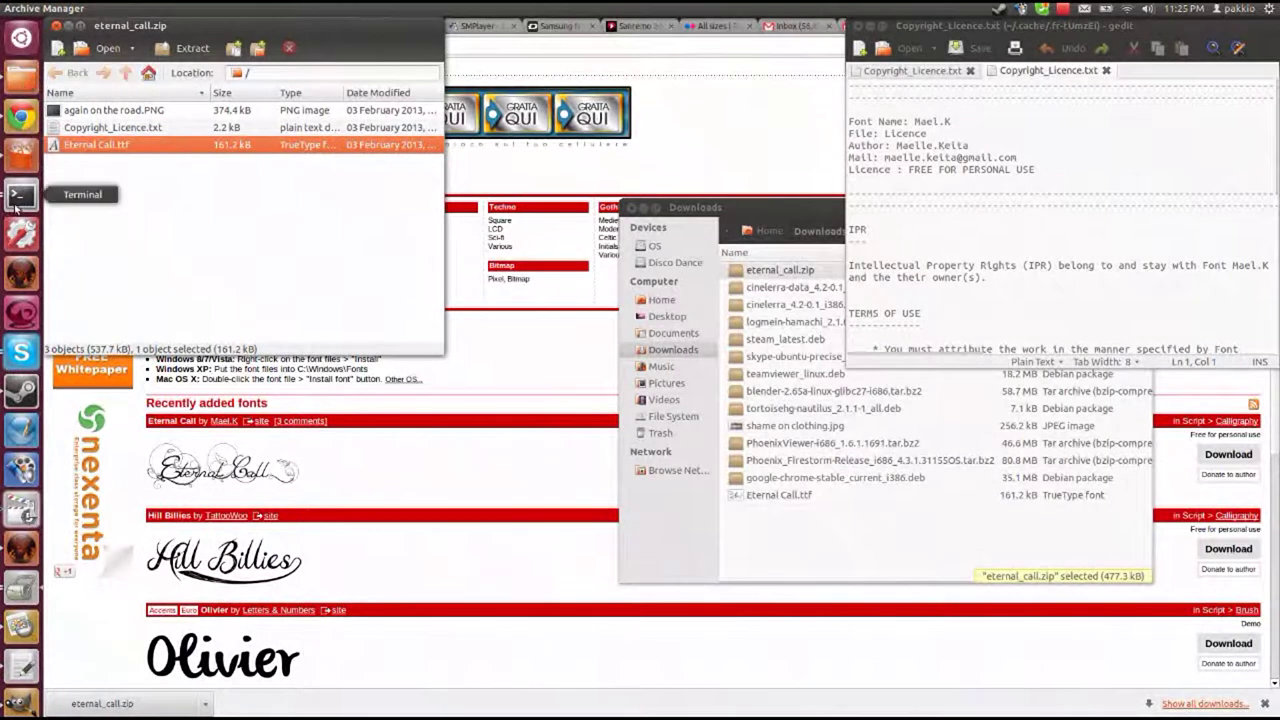
Install Eternal Call.ttf into /usr/share/fonts/truetype/myfonts and rebuild the cache with fc-cache -f -v
left_click(20, 196)
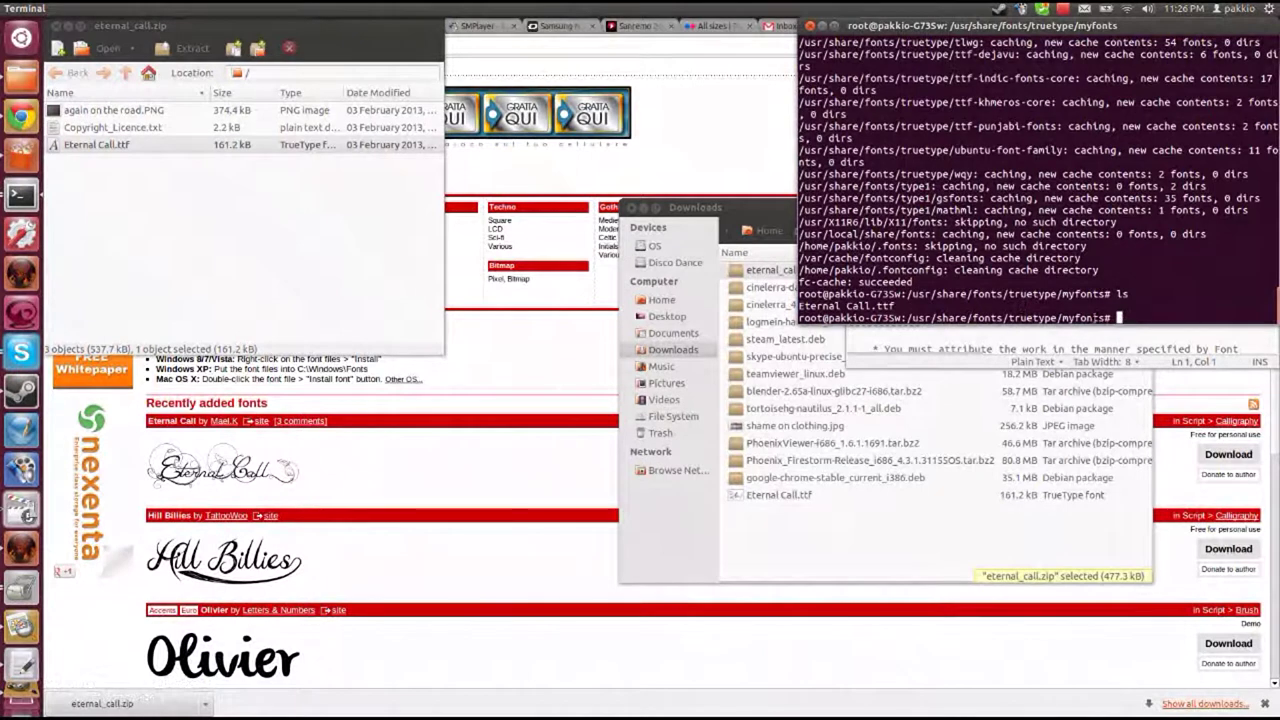
type("fc-cache -f -v")
left_click_drag(1113, 317, 1208, 318)
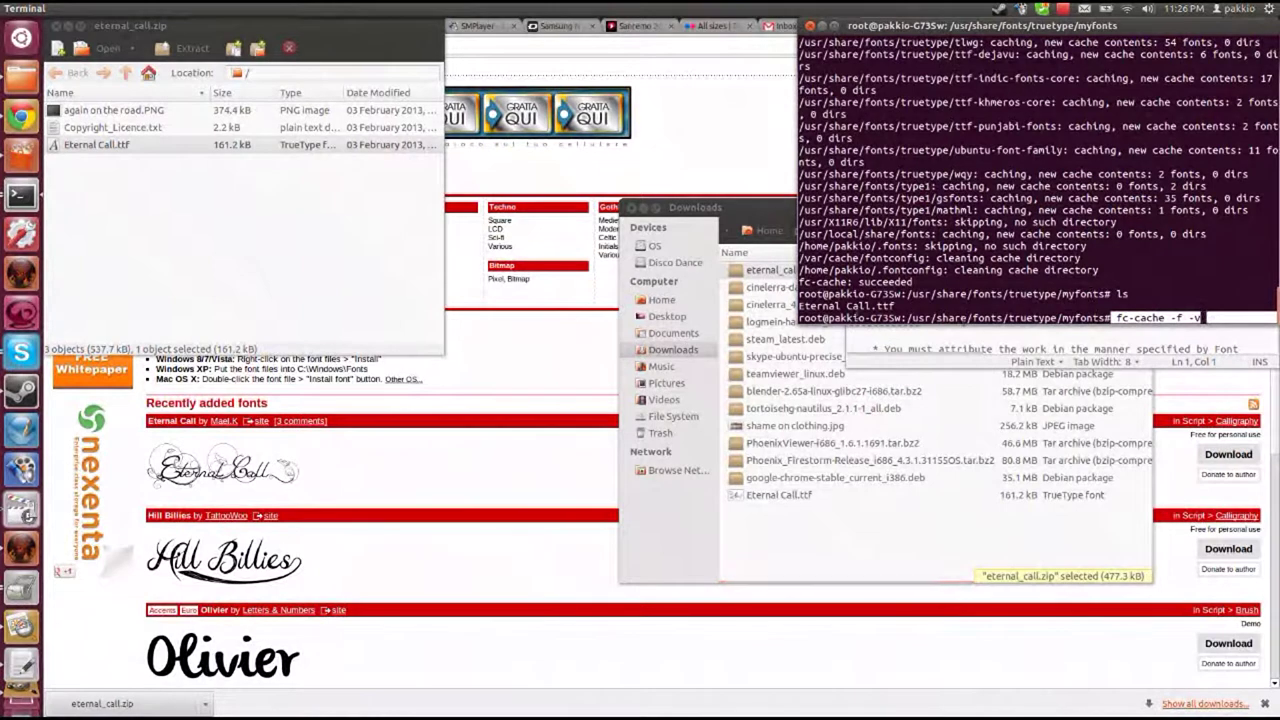
left_click_drag(907, 317, 1057, 318)
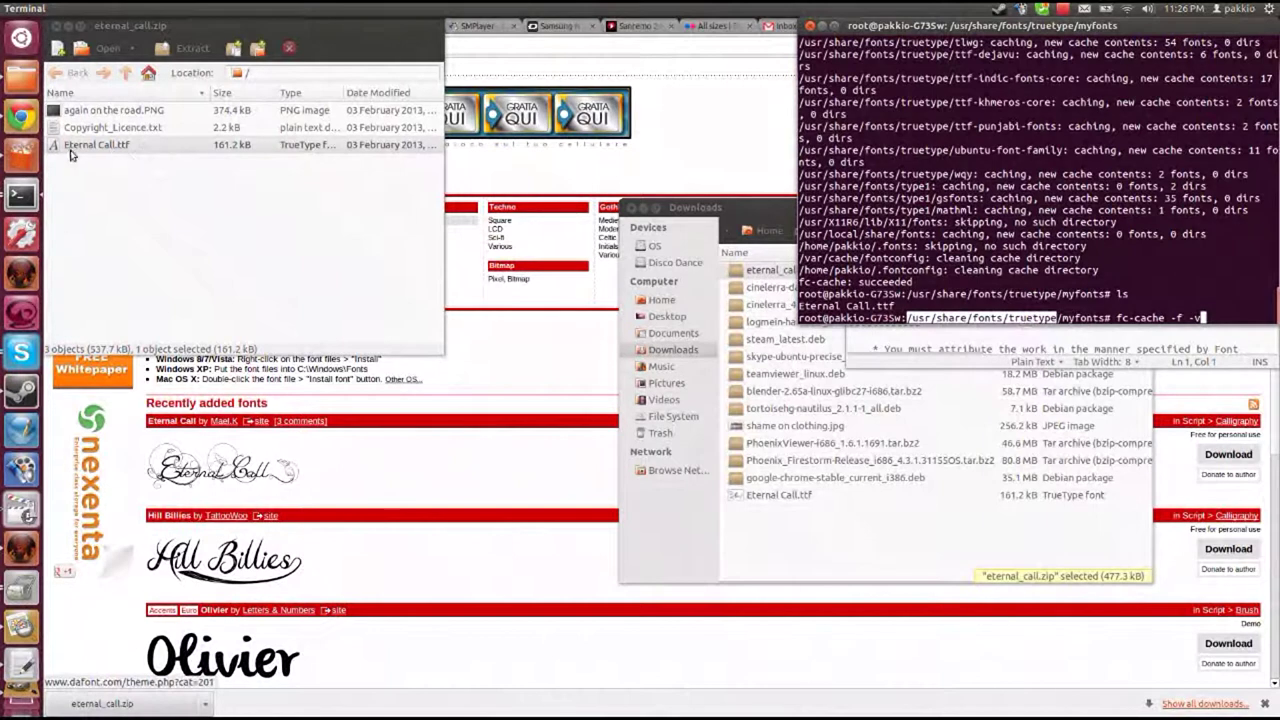
Close the archive and create a new GIMP image from the 1600x1200 template
left_click(57, 25)
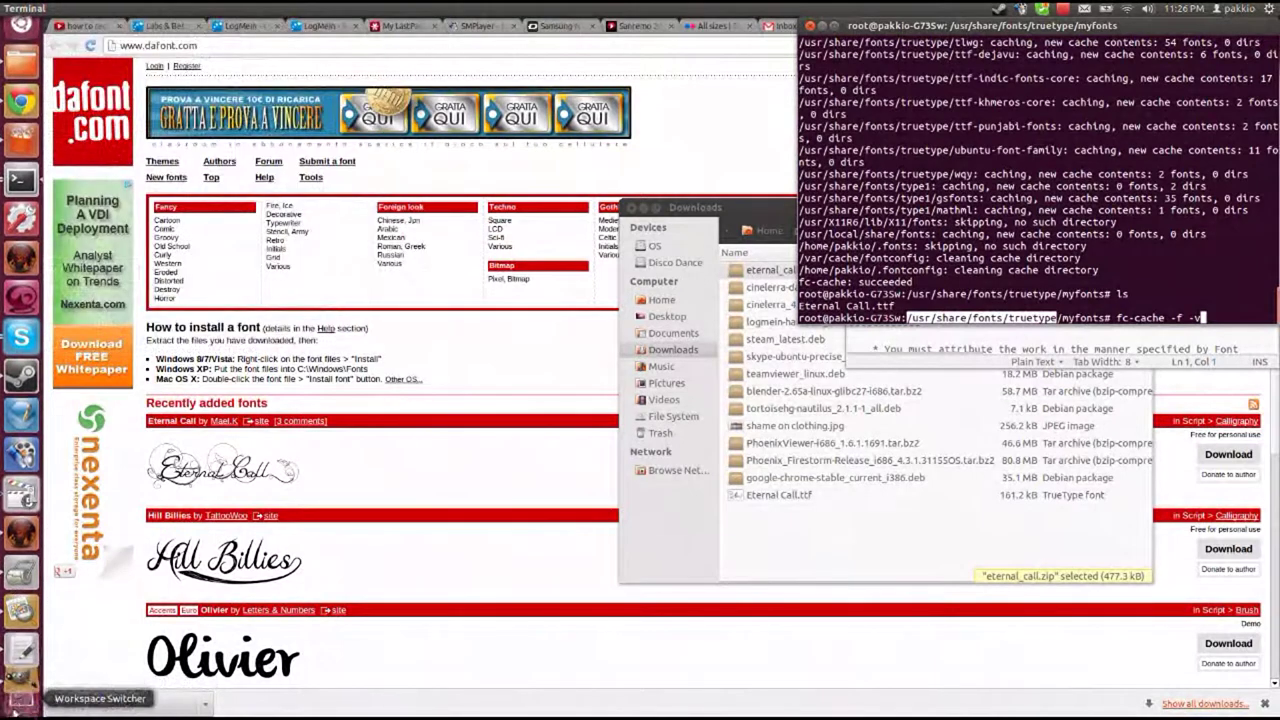
left_click(24, 658)
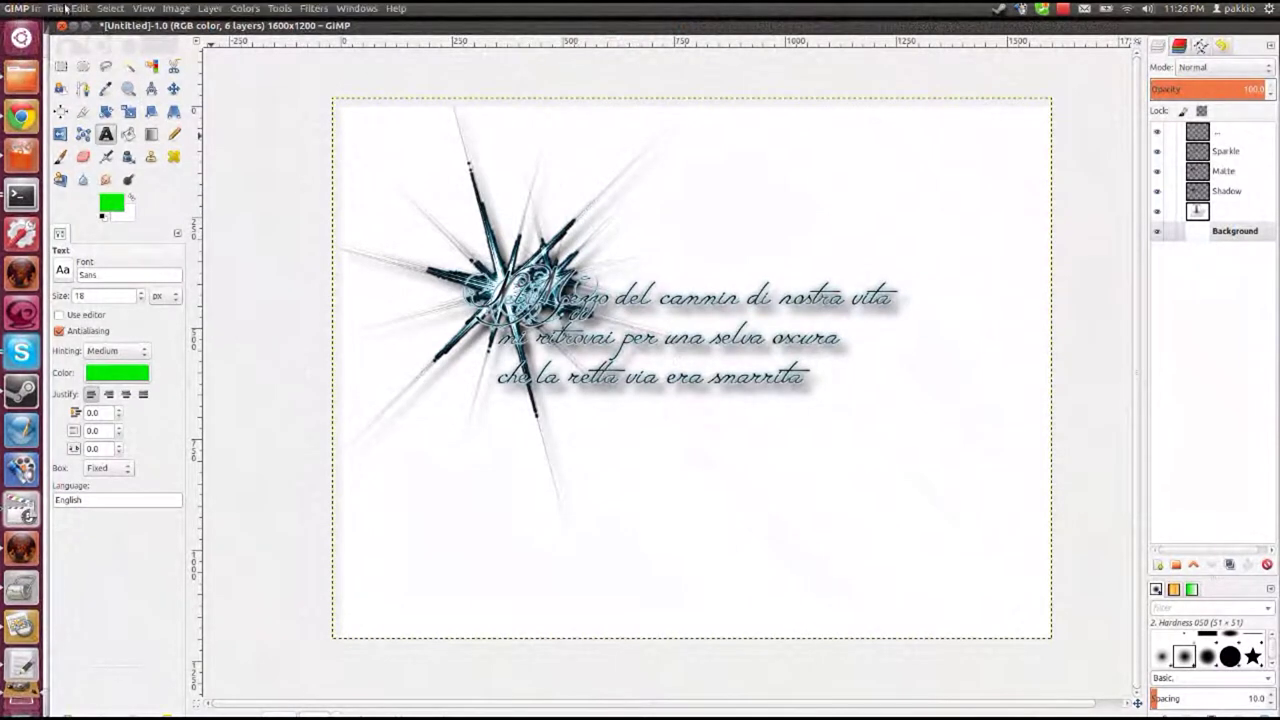
left_click(60, 9)
left_click(64, 28)
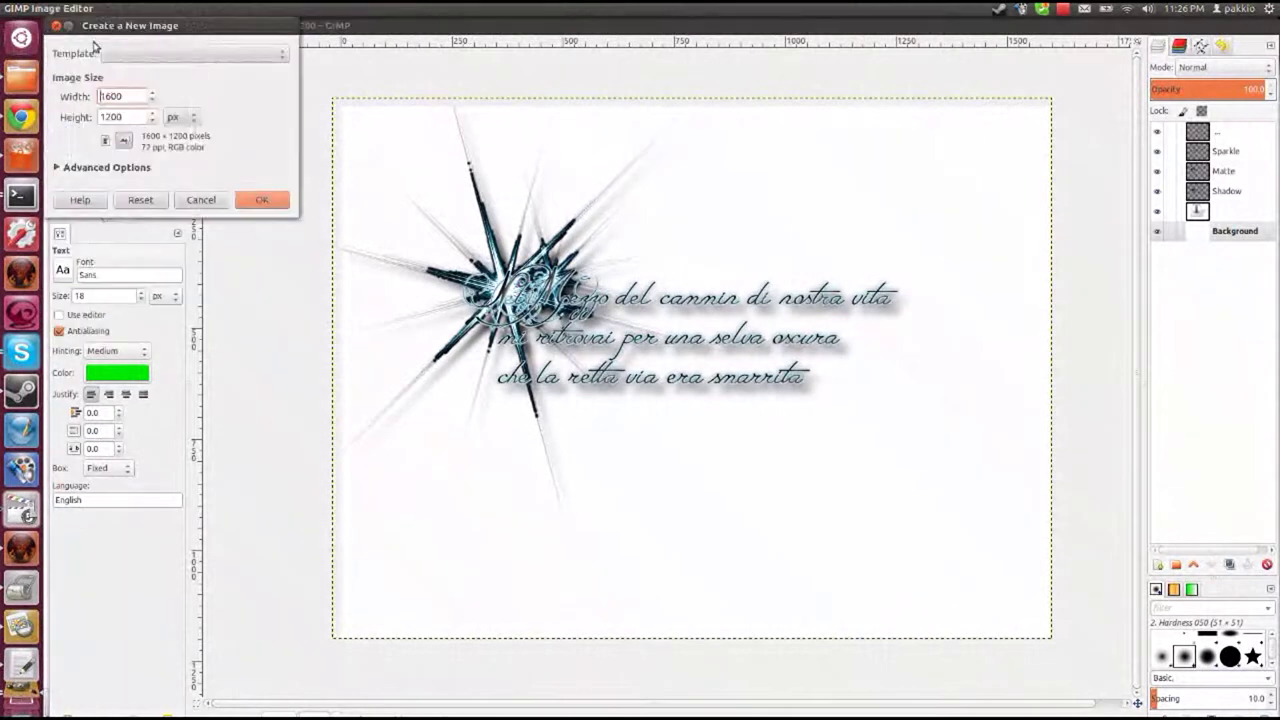
left_click(208, 58)
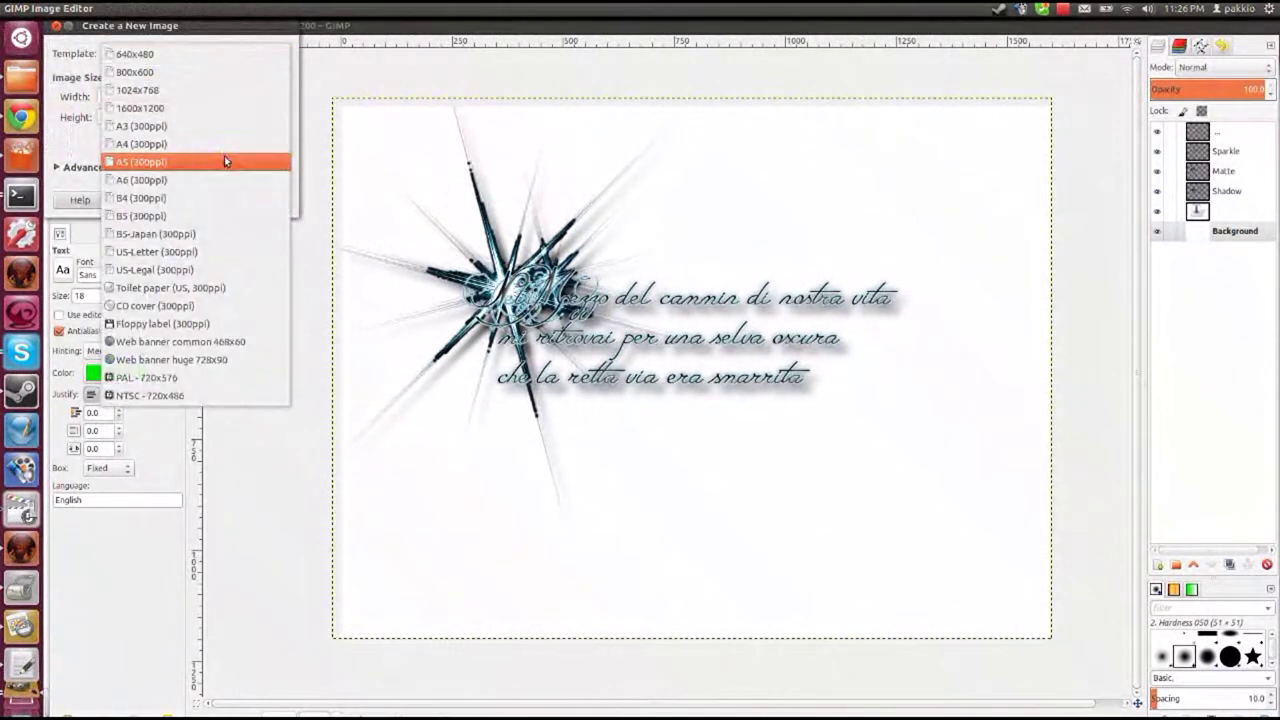
left_click(233, 105)
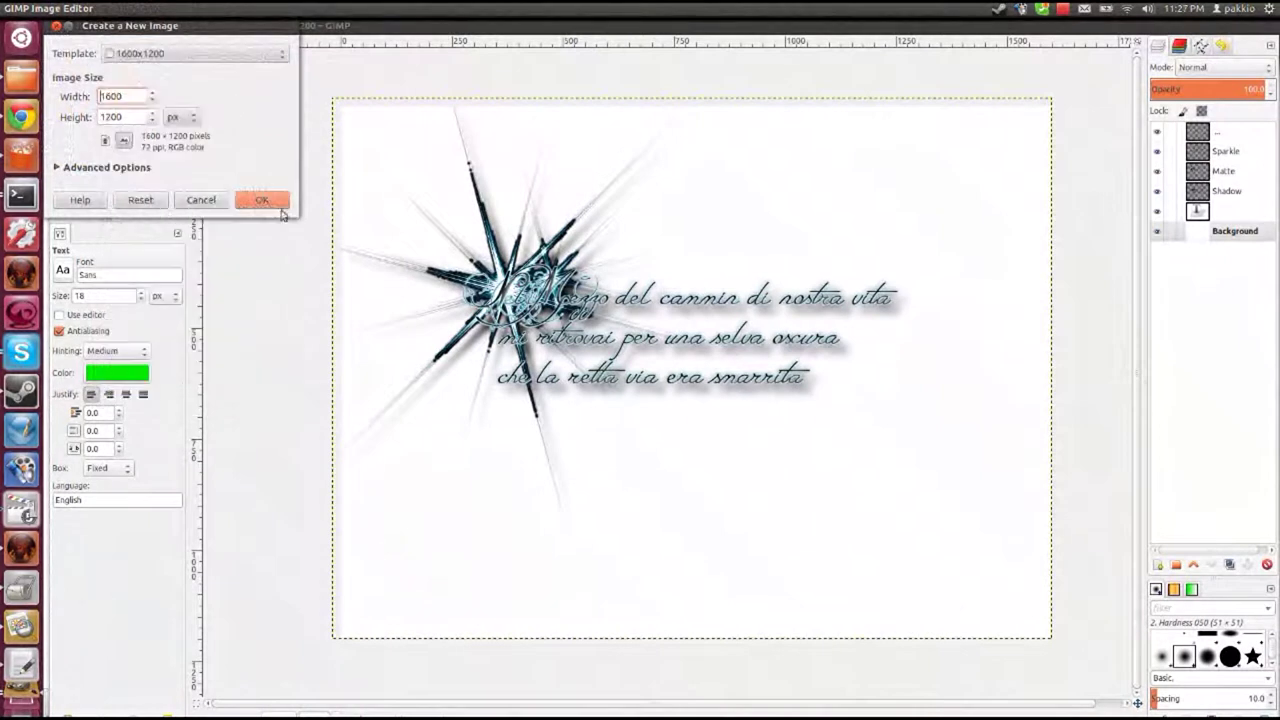
left_click(278, 204)
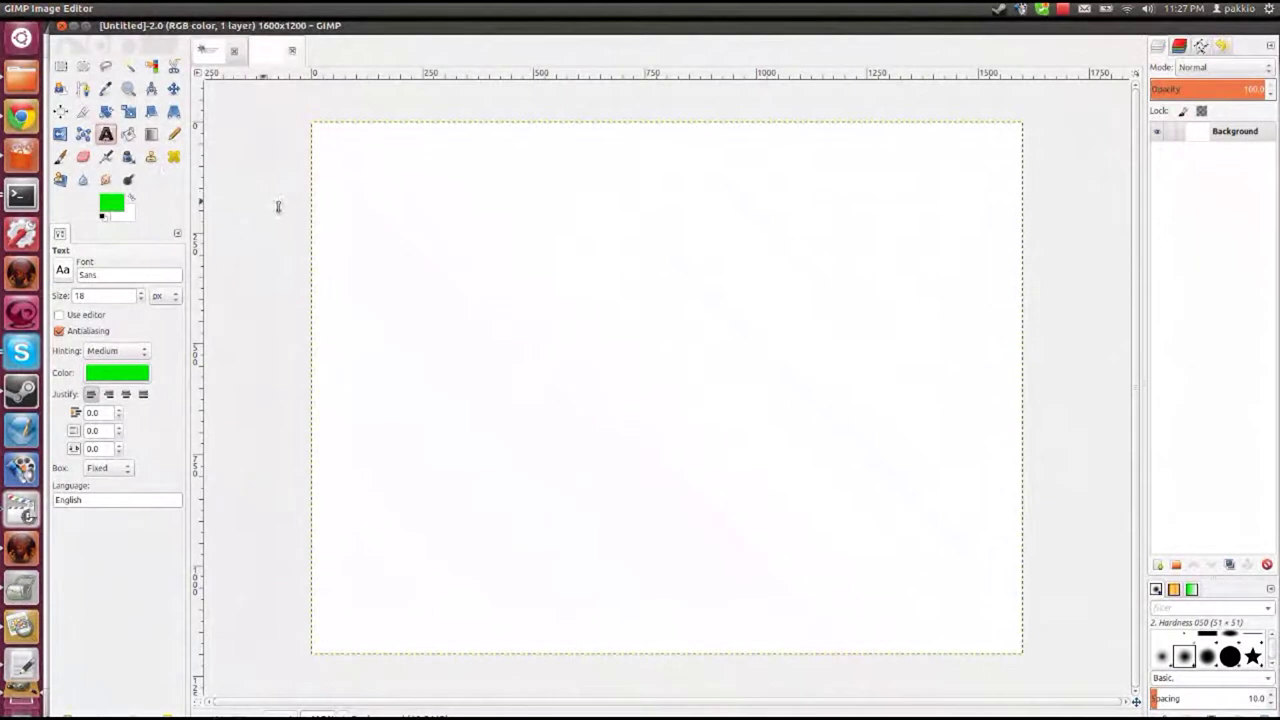
Draw a large text box and set the font to Eternal Call Medium at 110 px
mouse_move(349, 150)
left_mouse_down()
mouse_move(580, 531)
mouse_move(790, 634)
mouse_move(995, 636)
left_mouse_up()
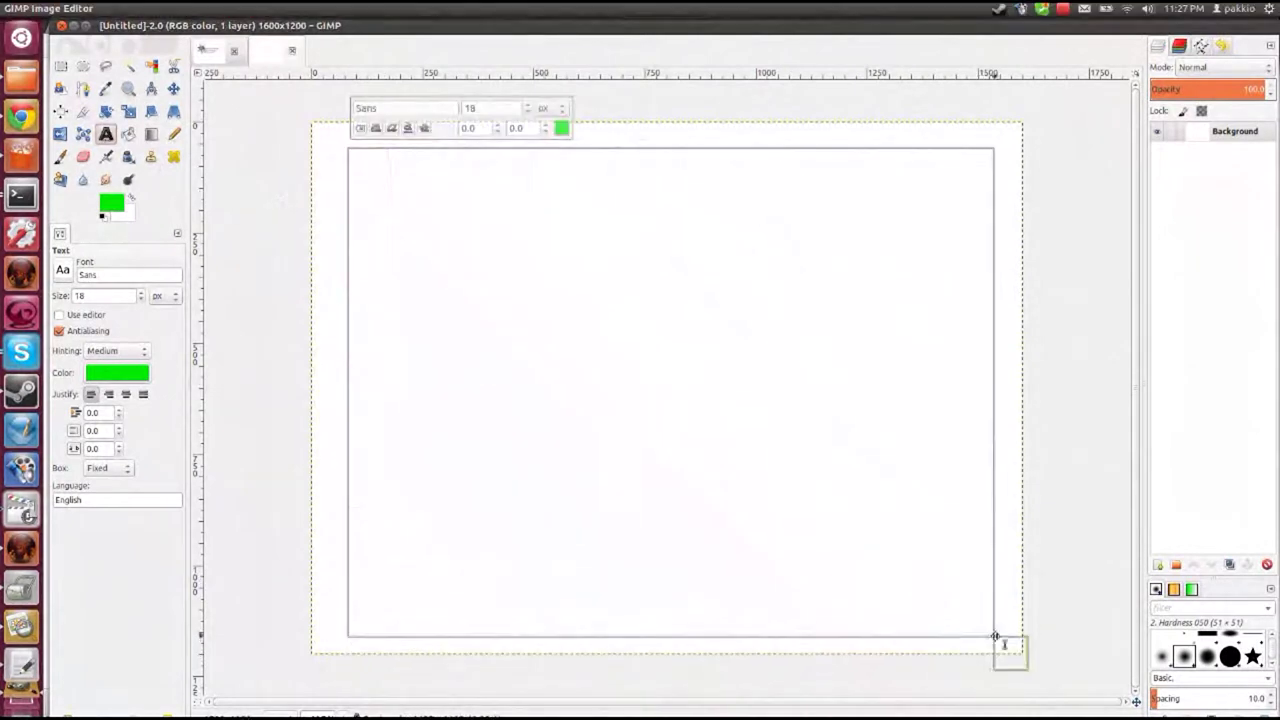
left_click_drag(401, 106, 350, 103)
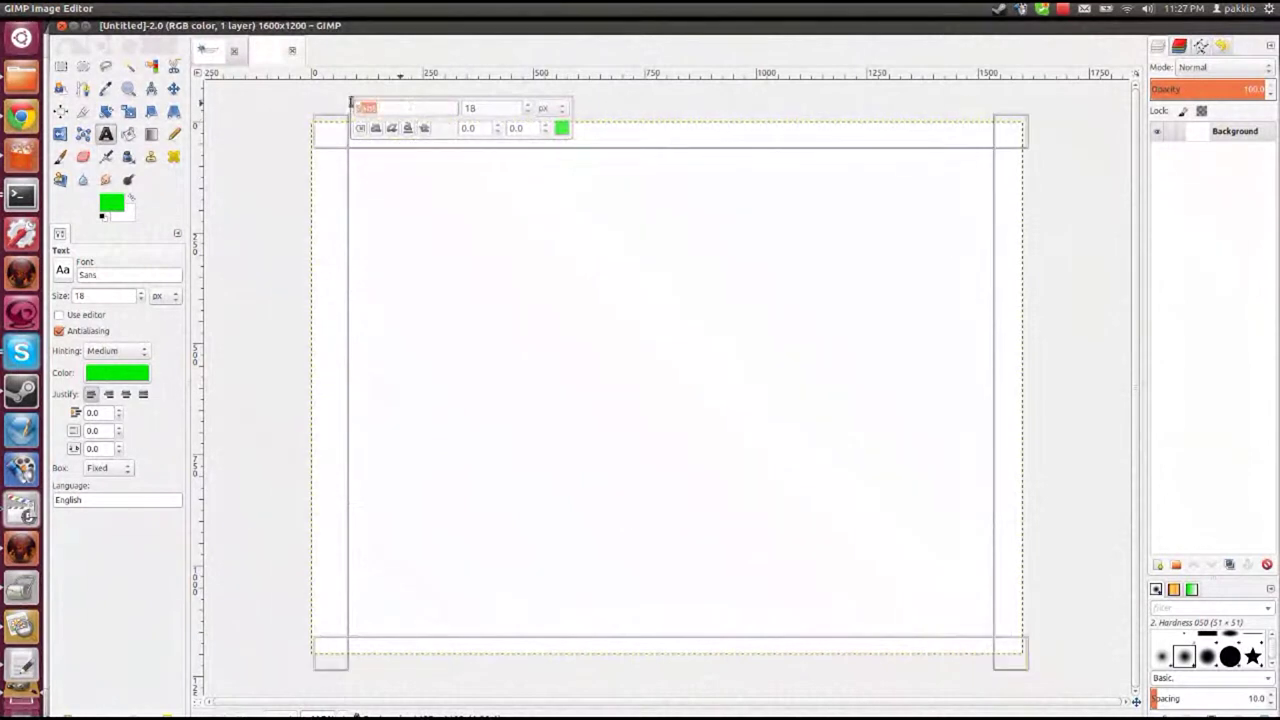
type("Eternal Call Medium")
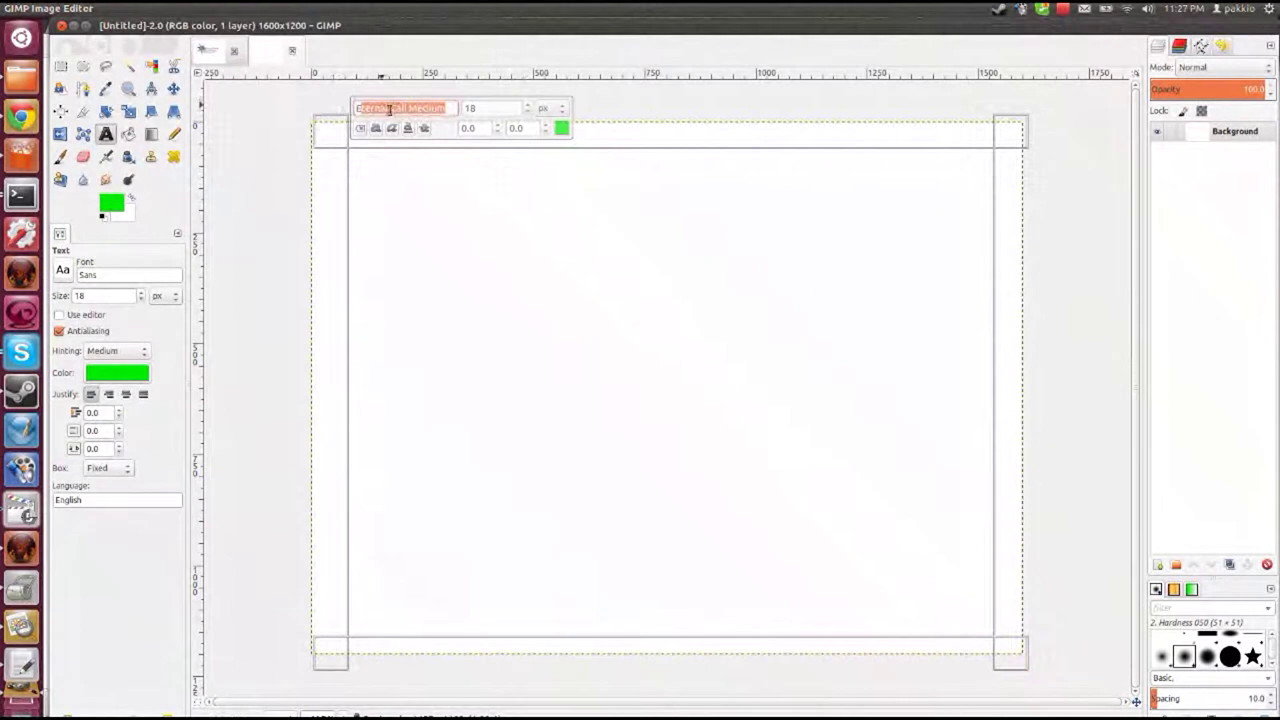
left_click(499, 109)
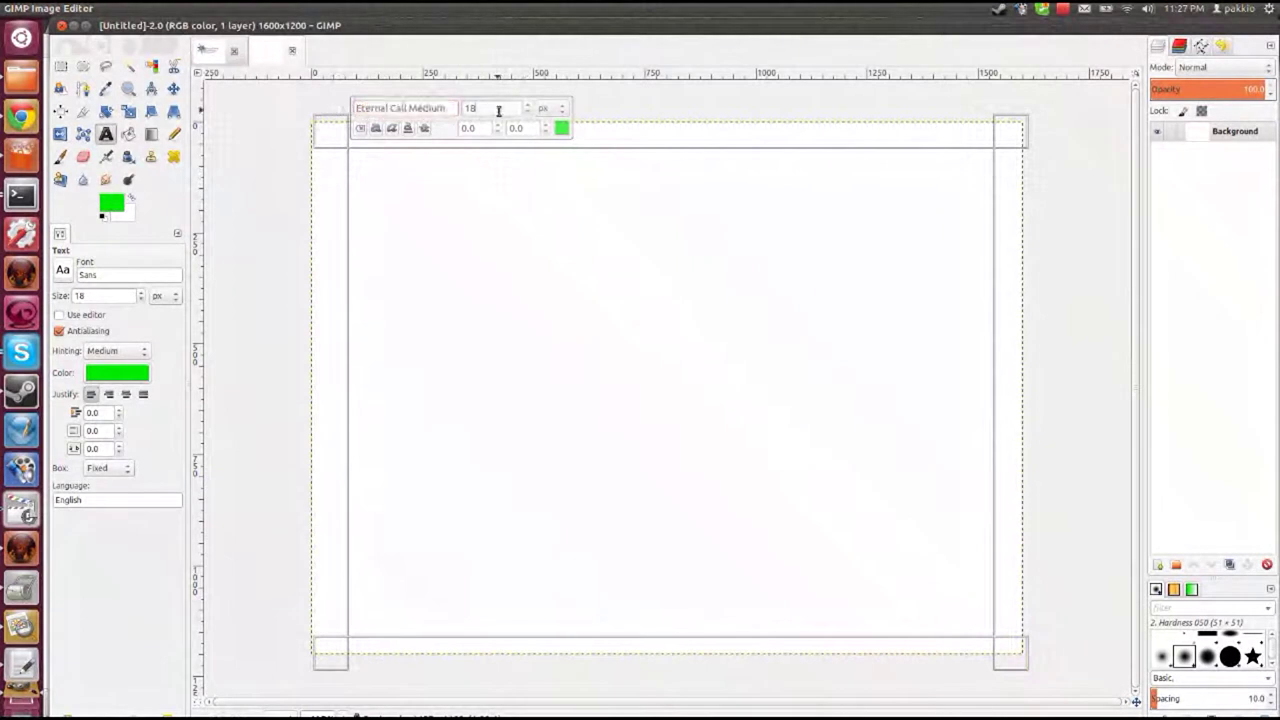
key("BackSpace")
type("10")
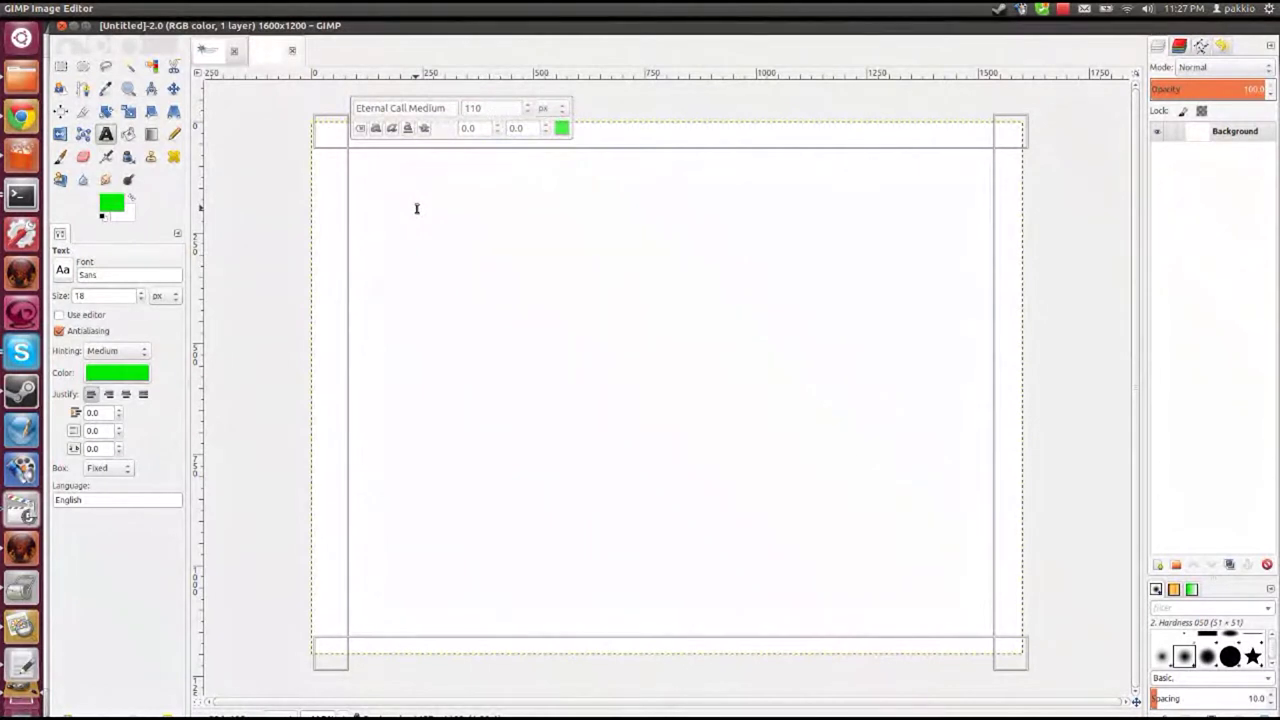
Type the verse from 'Nel Mezzo del Cammin di Nostra vita' to 'era smarrita' on separate lines
type("Nel")
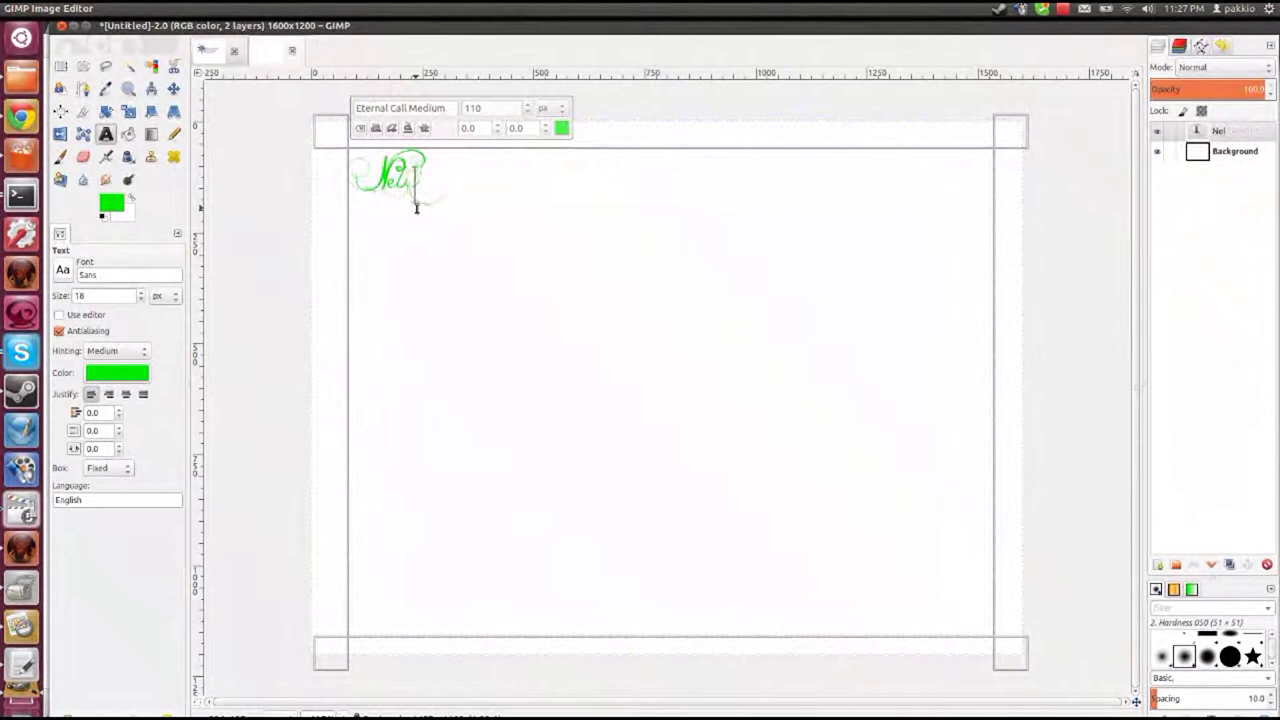
type(" Mezzo del Cammin di Nostra vita")
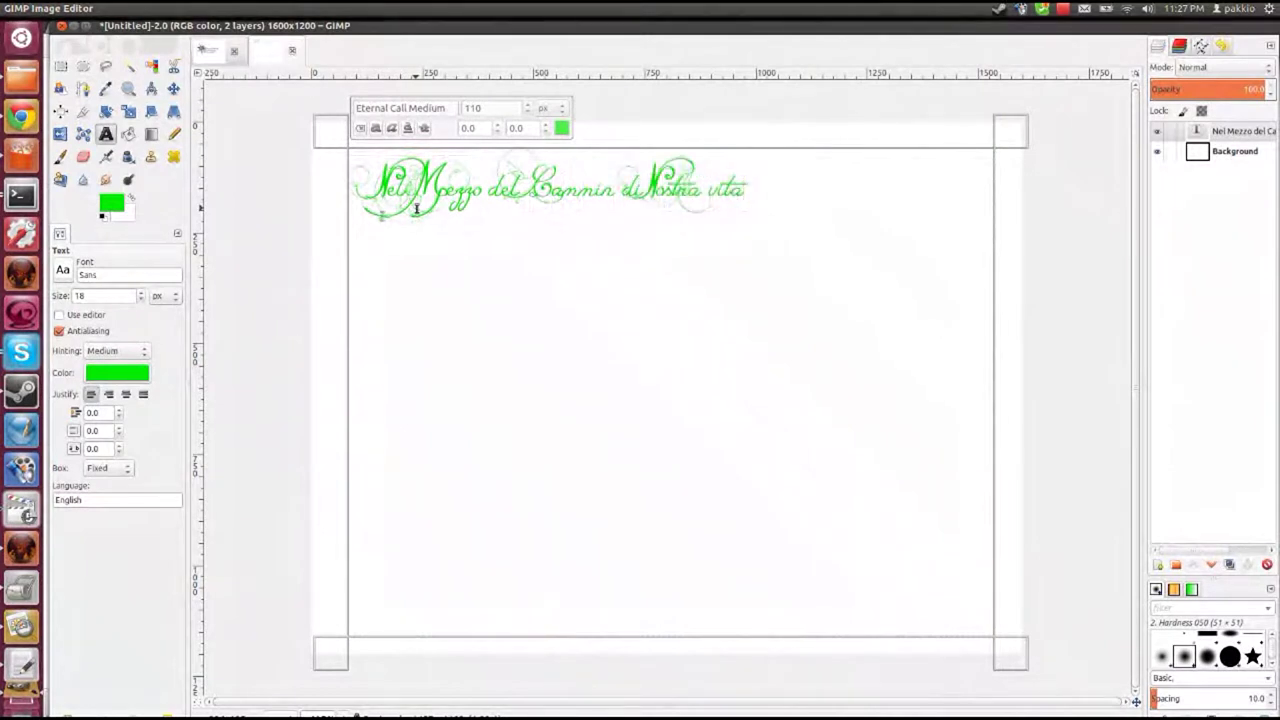
key("Return")
type("mi")
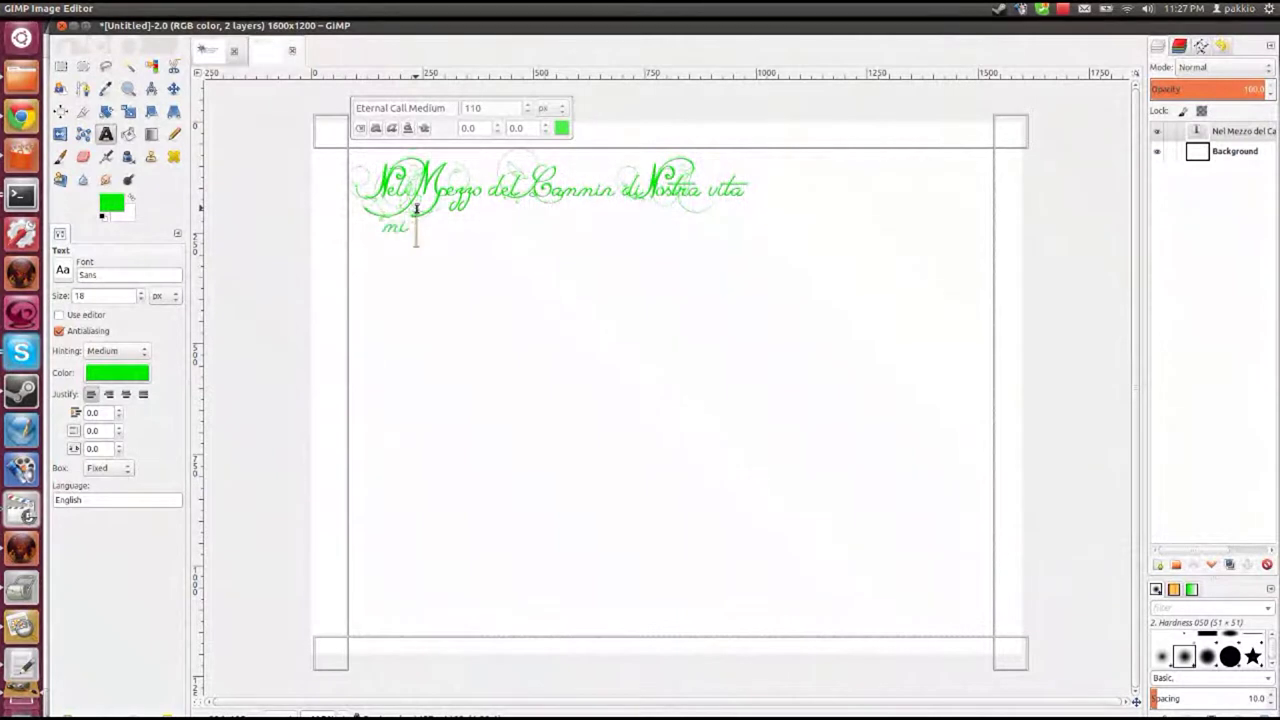
type(" ritrovai per una selva oscura ")
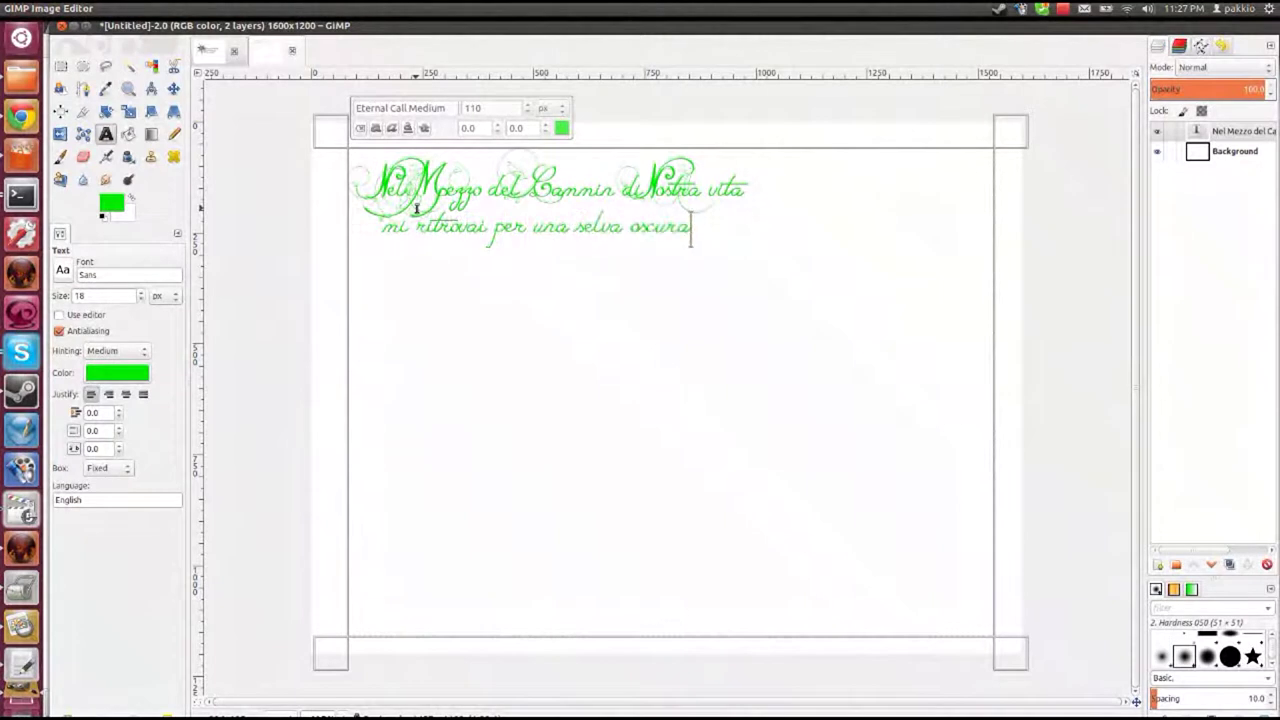
type("ch")
type("è ")
type("la retta via era smarrita")
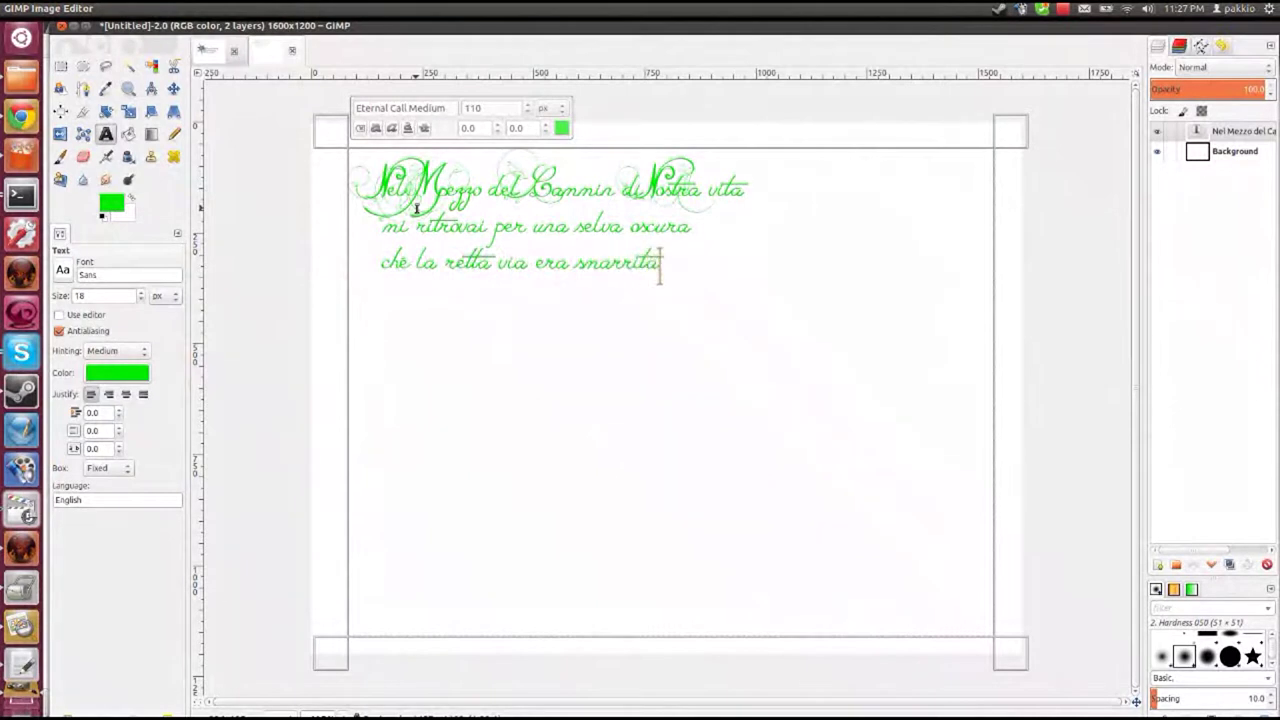
key("Return")
Recolour the selected verse text to blue 0036ea and check the result
mouse_move(379, 172)
left_mouse_down()
mouse_move(435, 295)
mouse_move(698, 276)
left_mouse_up()
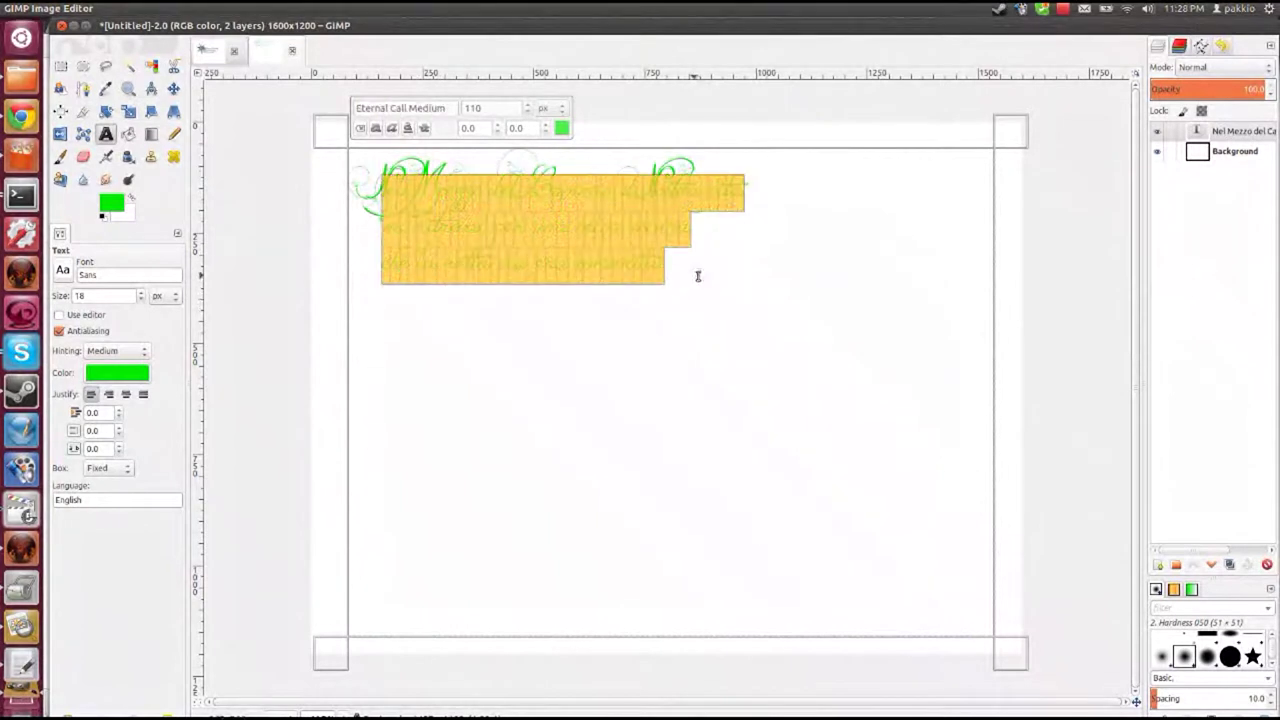
left_click(562, 128)
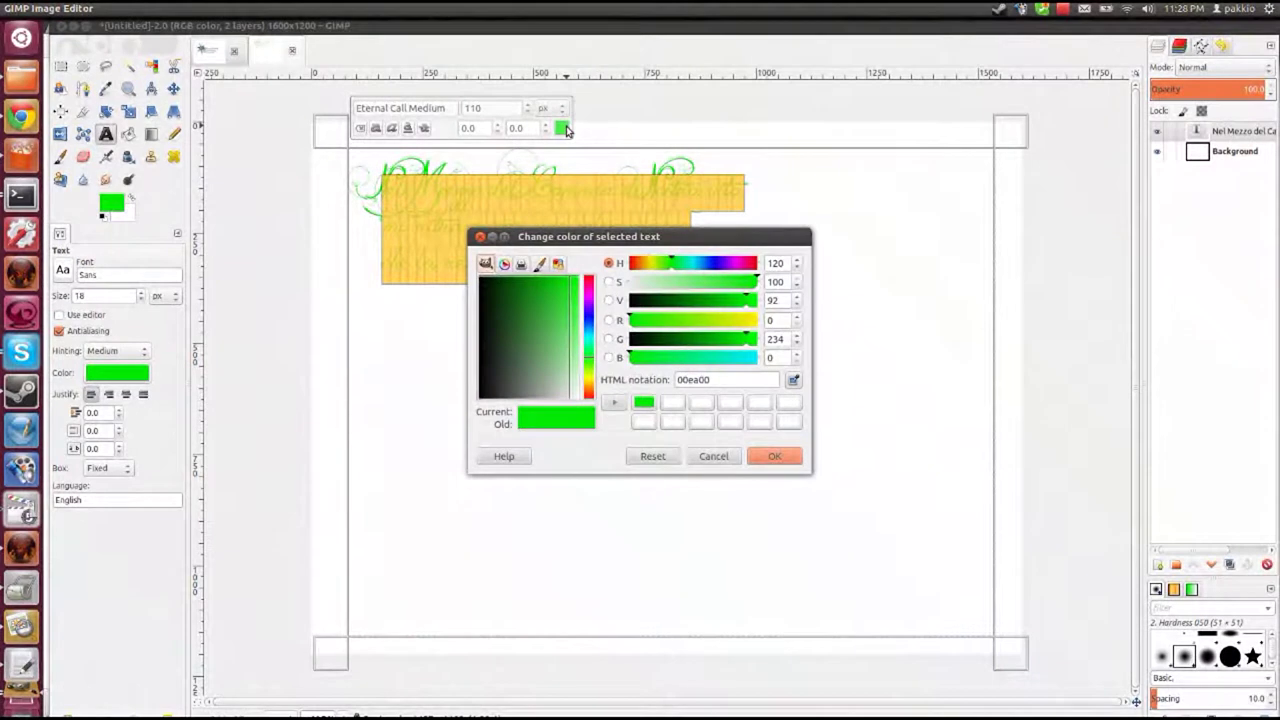
left_click(710, 264)
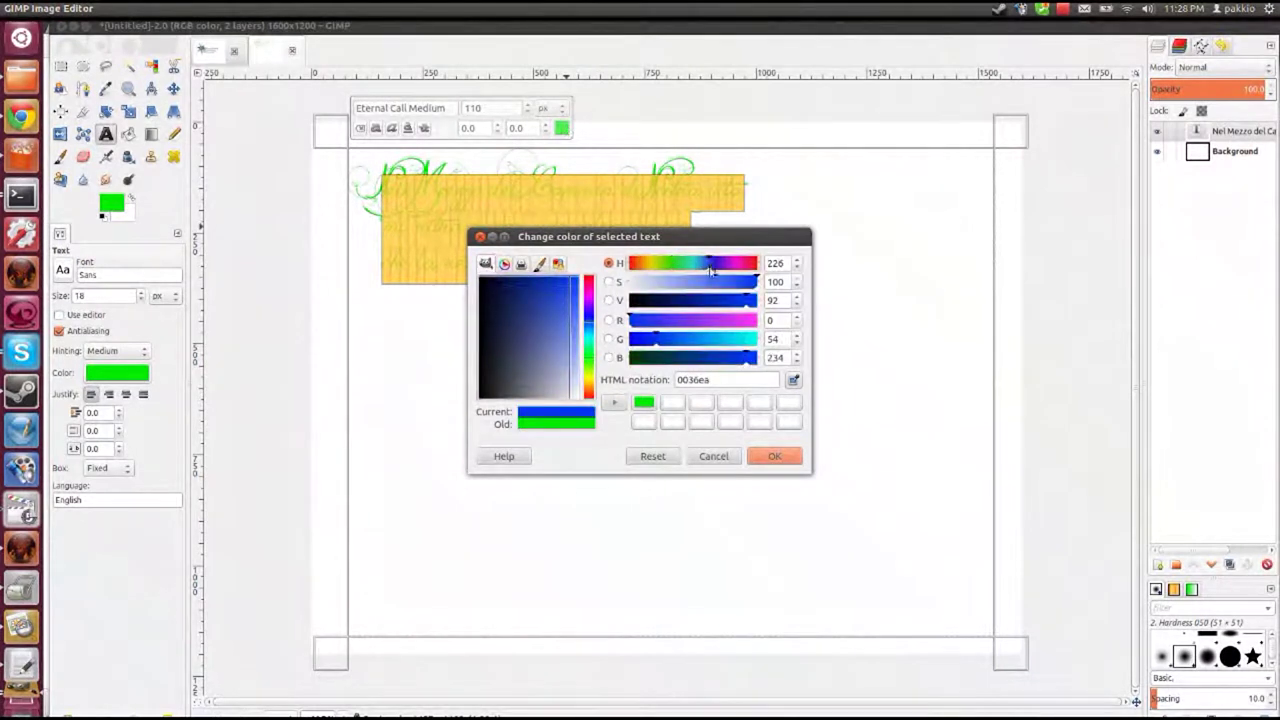
left_click(775, 456)
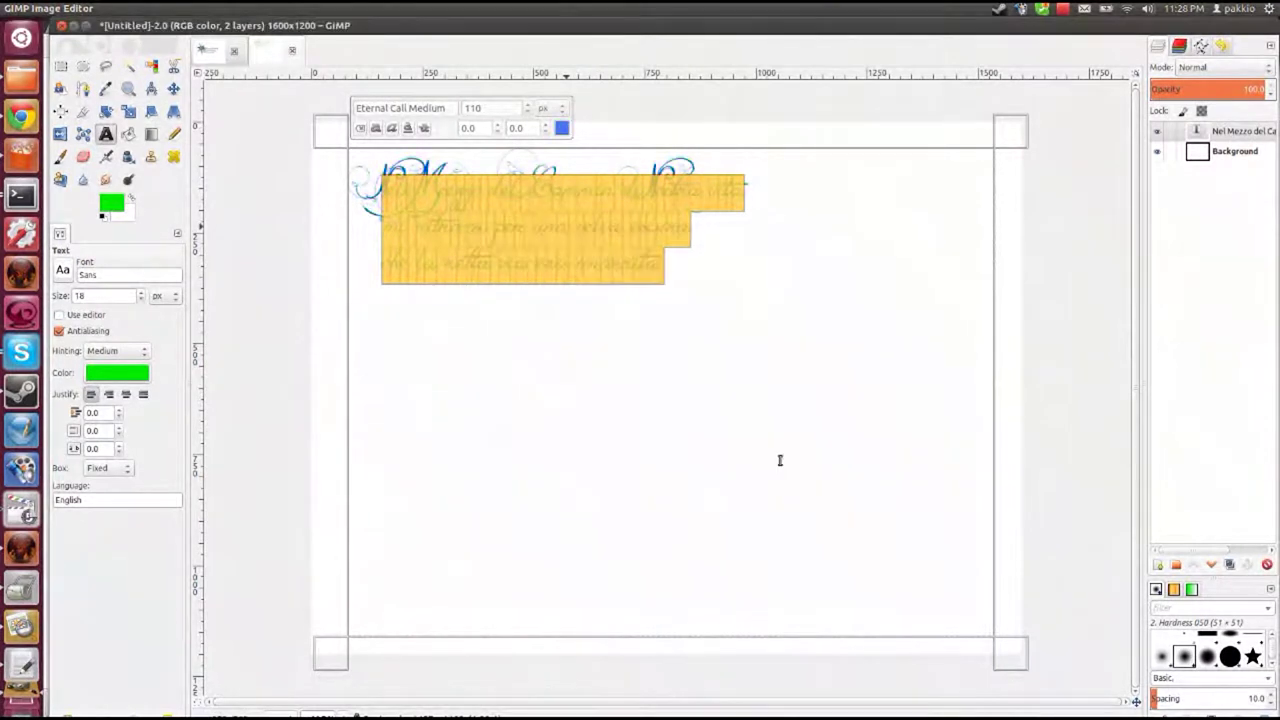
left_click(614, 401)
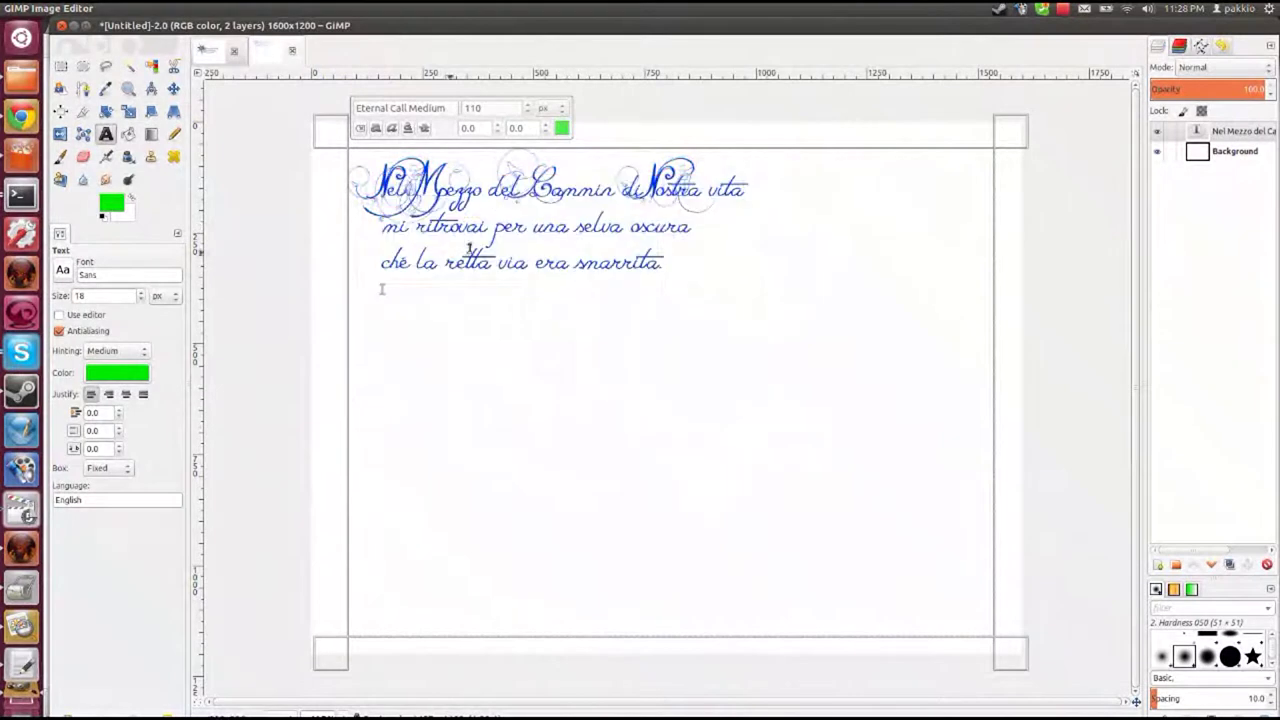
left_click_drag(370, 162, 623, 292)
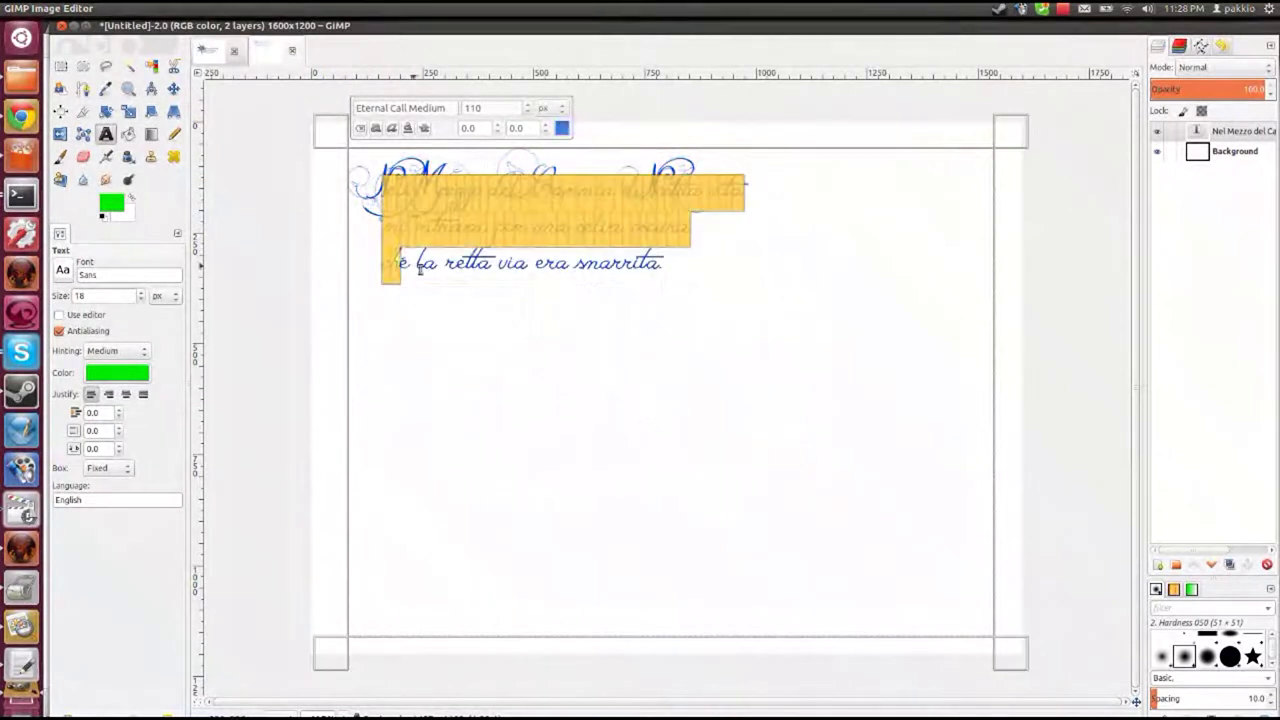
left_click(589, 318)
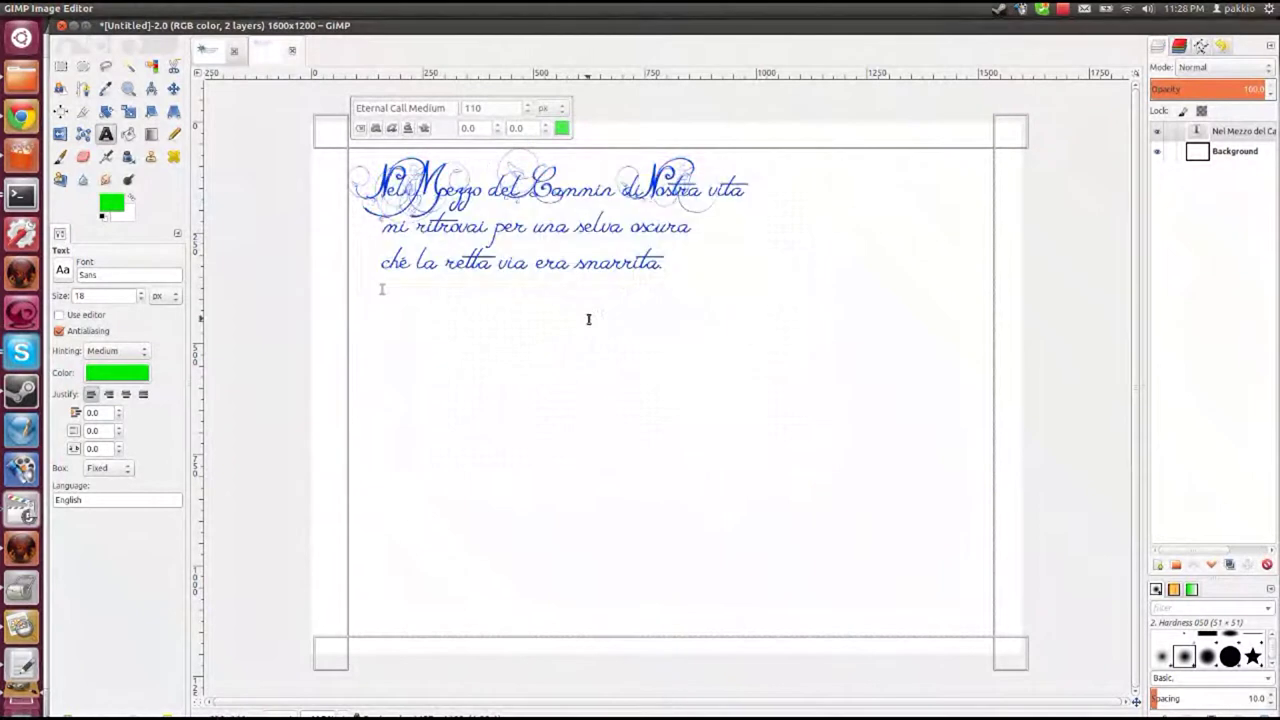
mouse_move(310, 9)
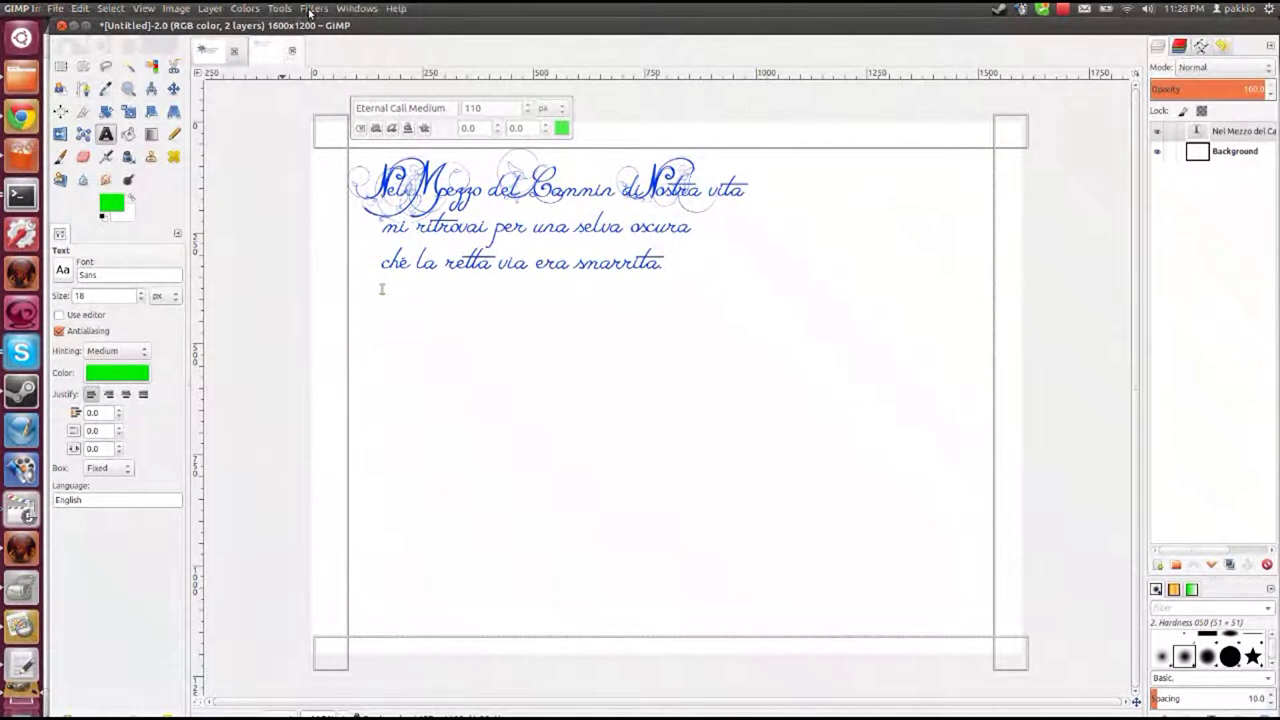
left_click(311, 9)
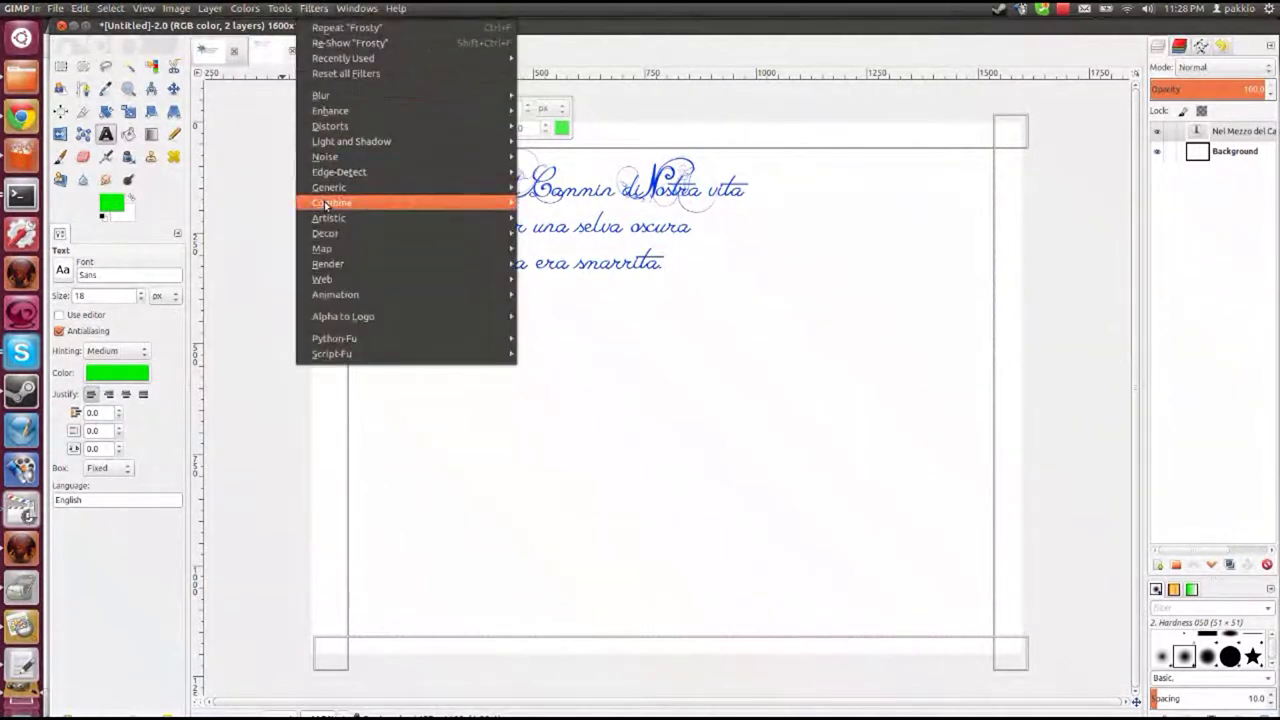
mouse_move(343, 316)
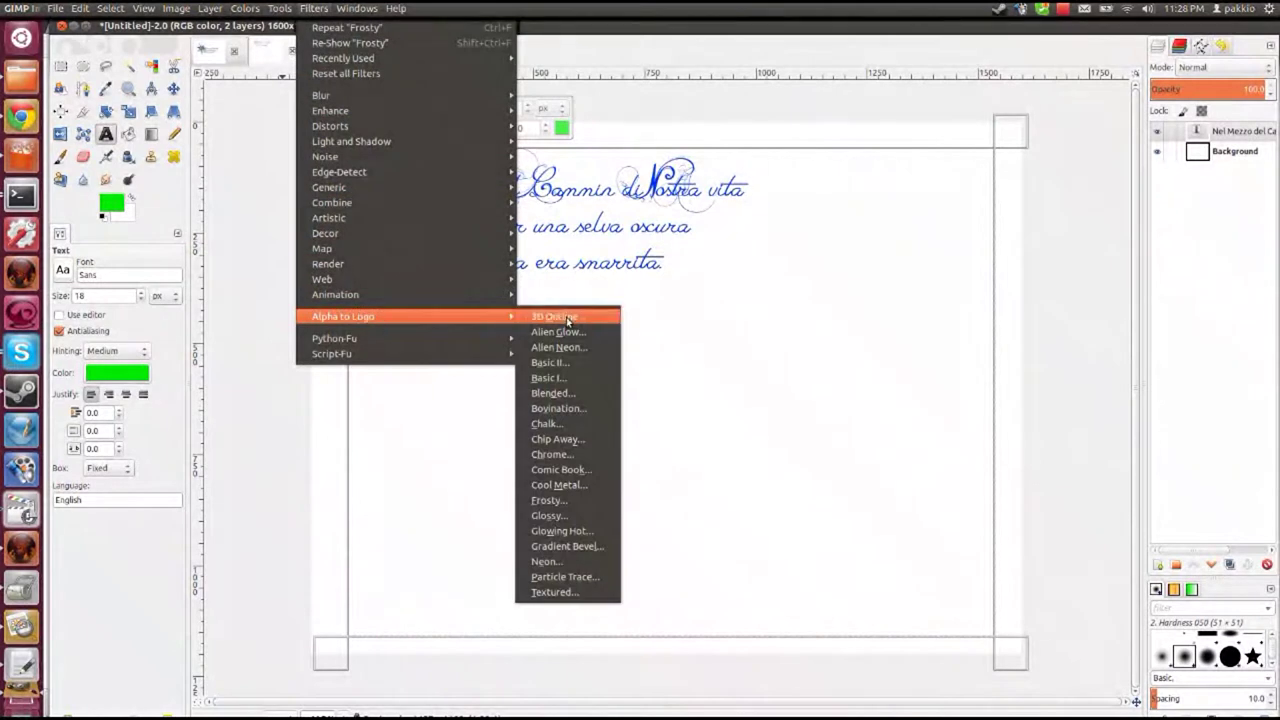
left_click(553, 503)
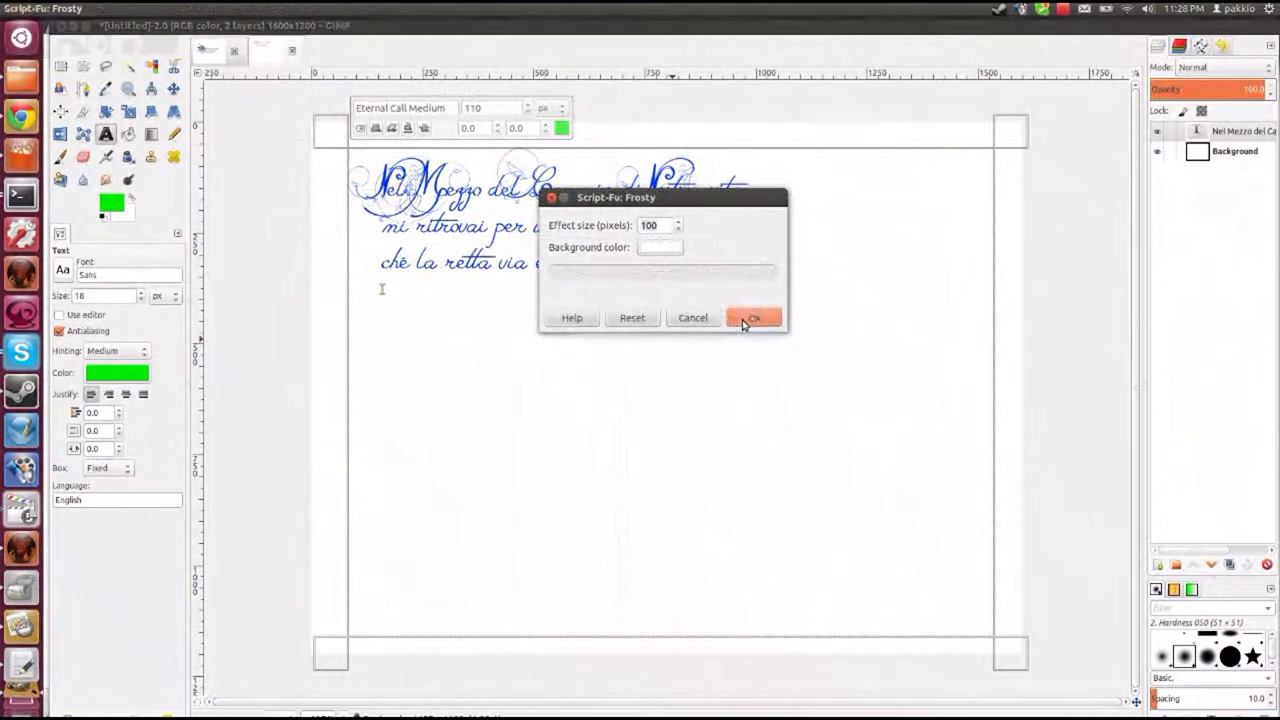
left_click(742, 322)
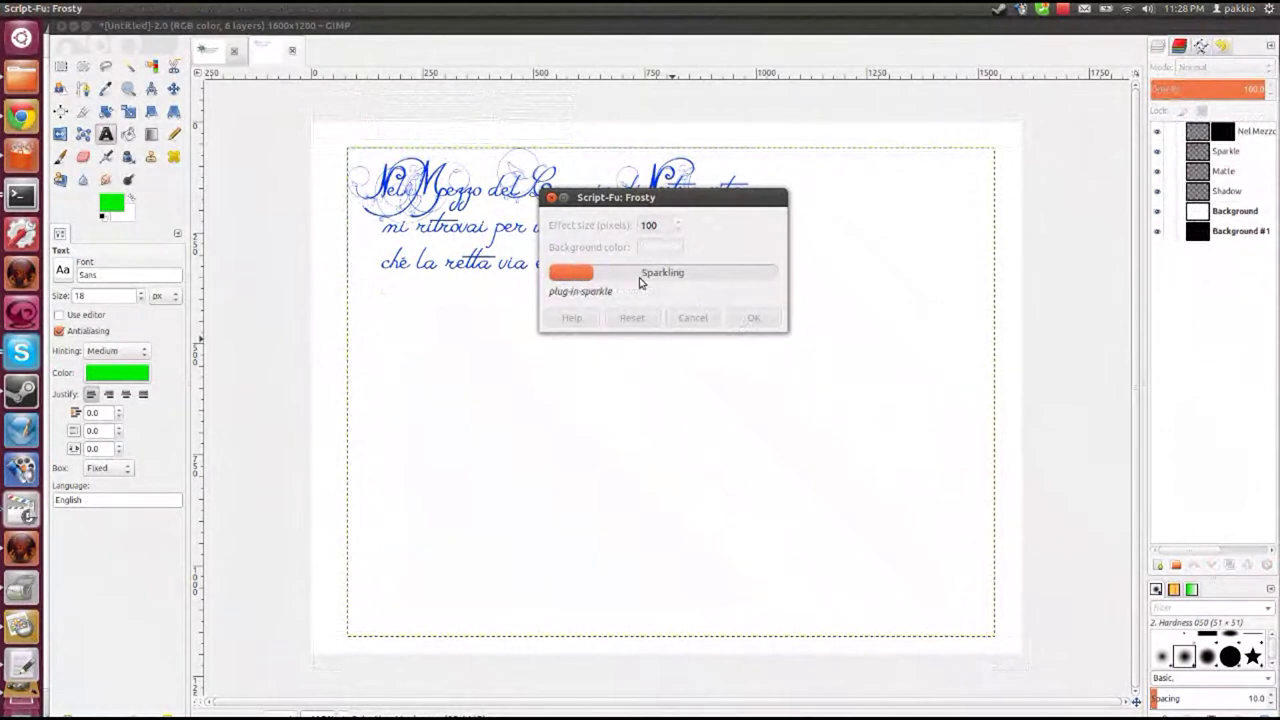
left_click_drag(650, 197, 620, 312)
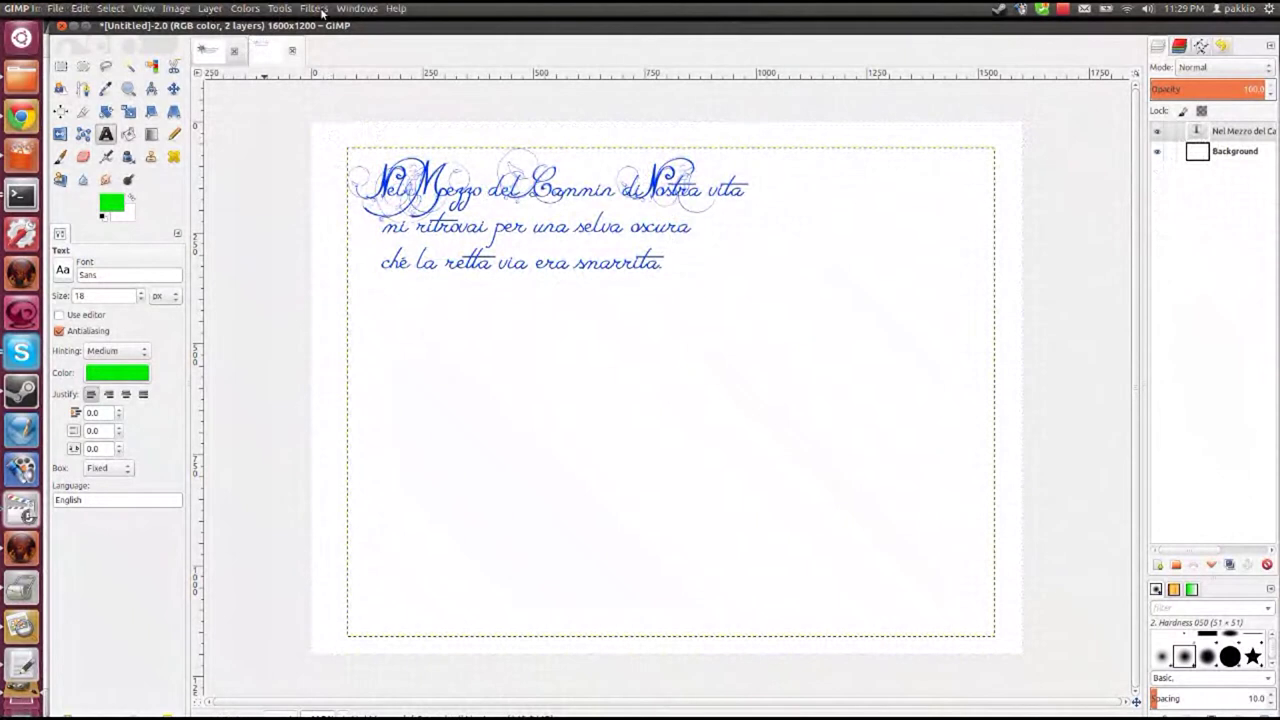
Apply the Alien Glow logo effect to the verse text
left_click(314, 8)
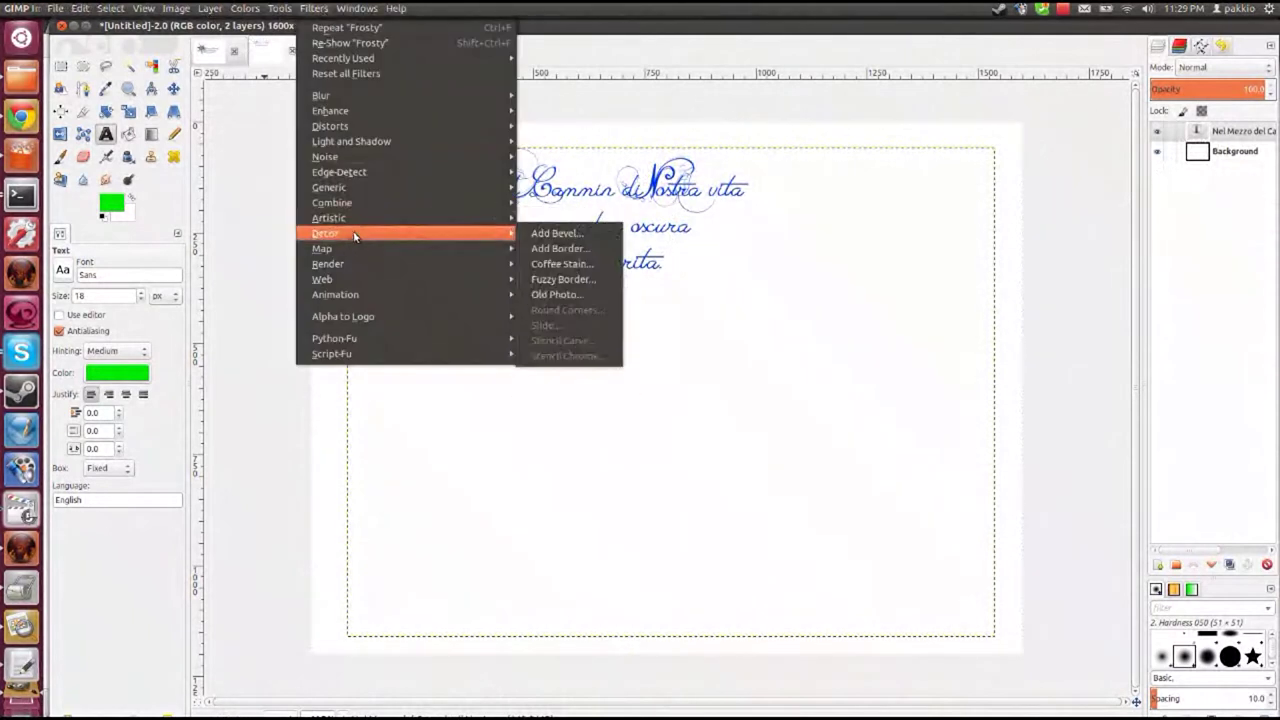
mouse_move(343, 316)
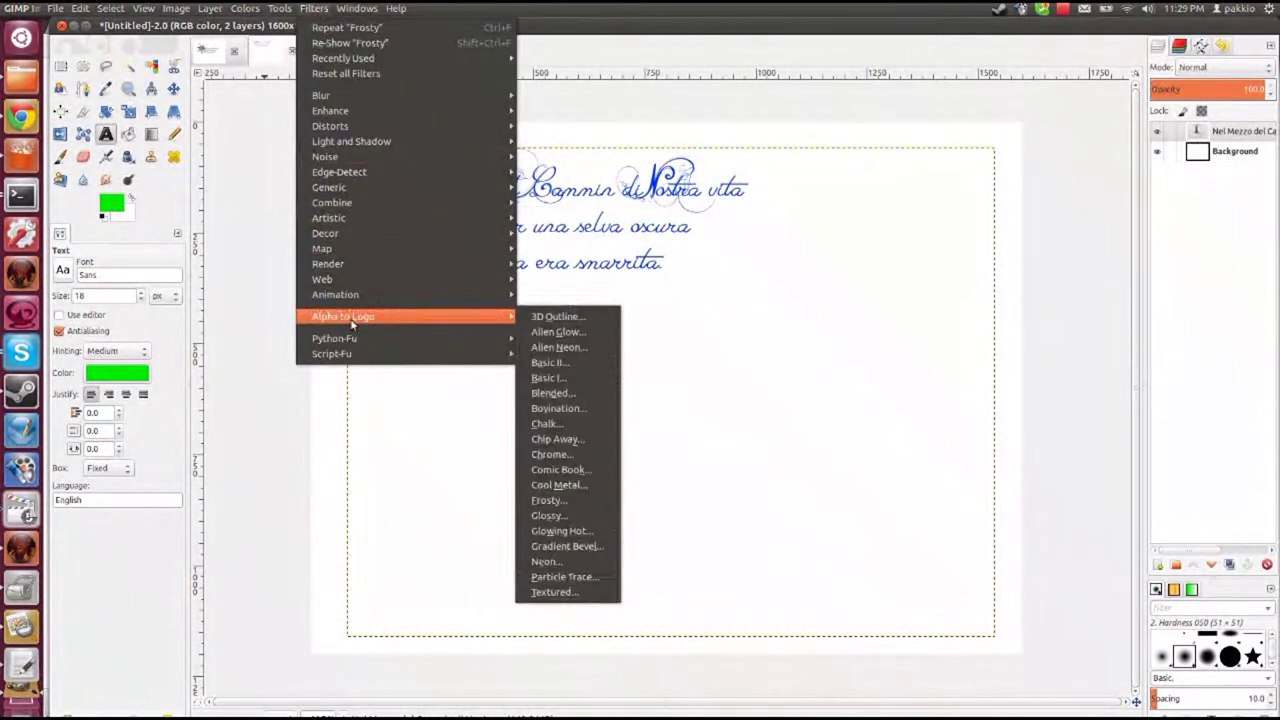
left_click(549, 332)
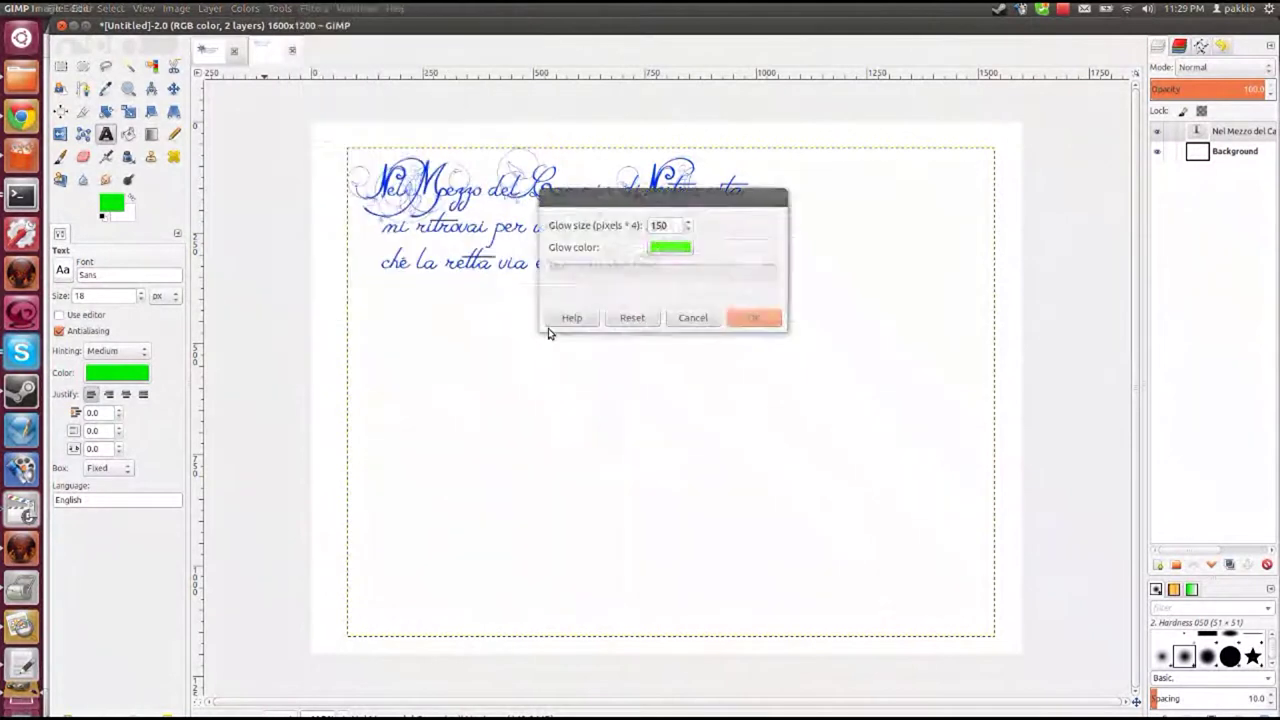
left_click(752, 318)
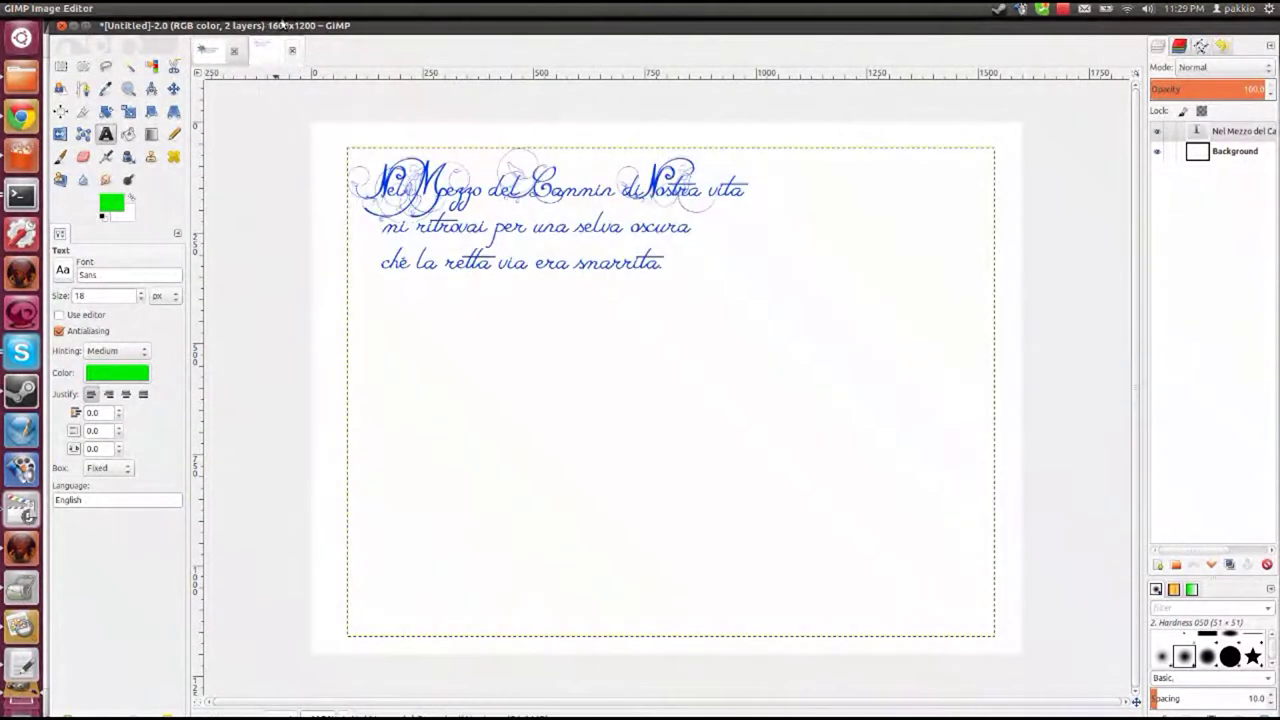
Try the Chalk logo effect on the verse, then undo it
left_click(325, 12)
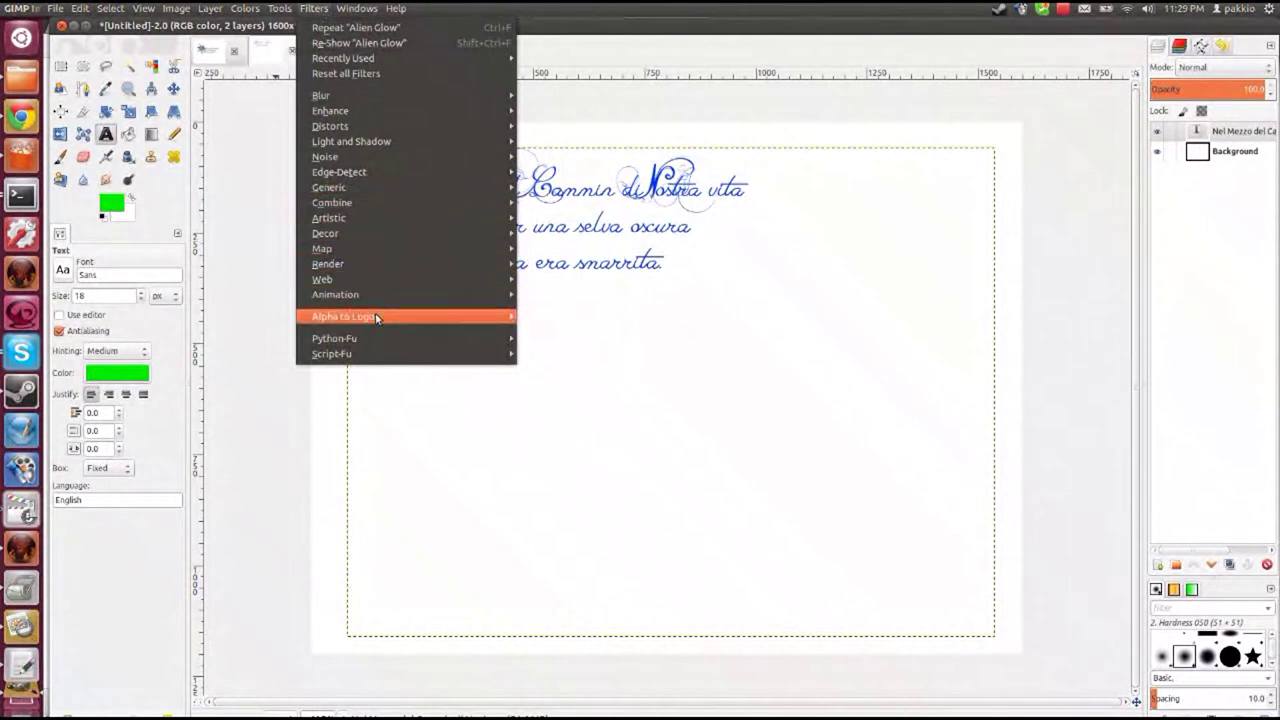
mouse_move(345, 316)
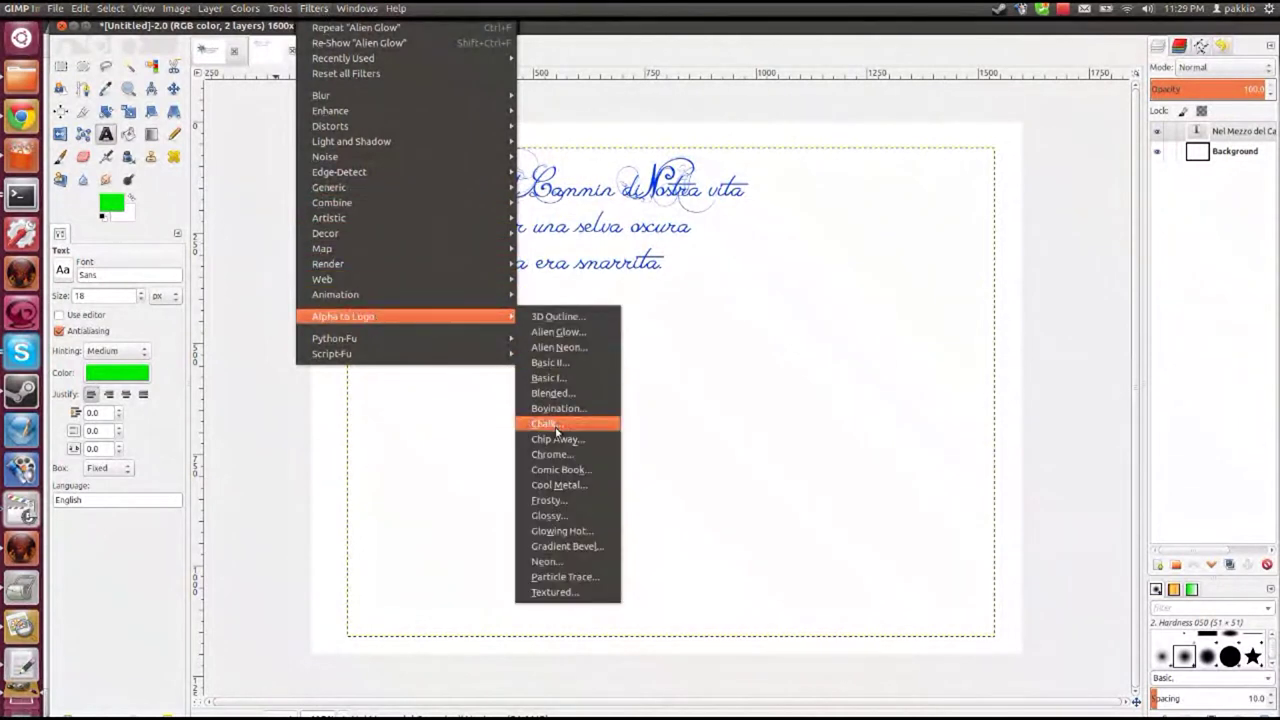
left_click(553, 424)
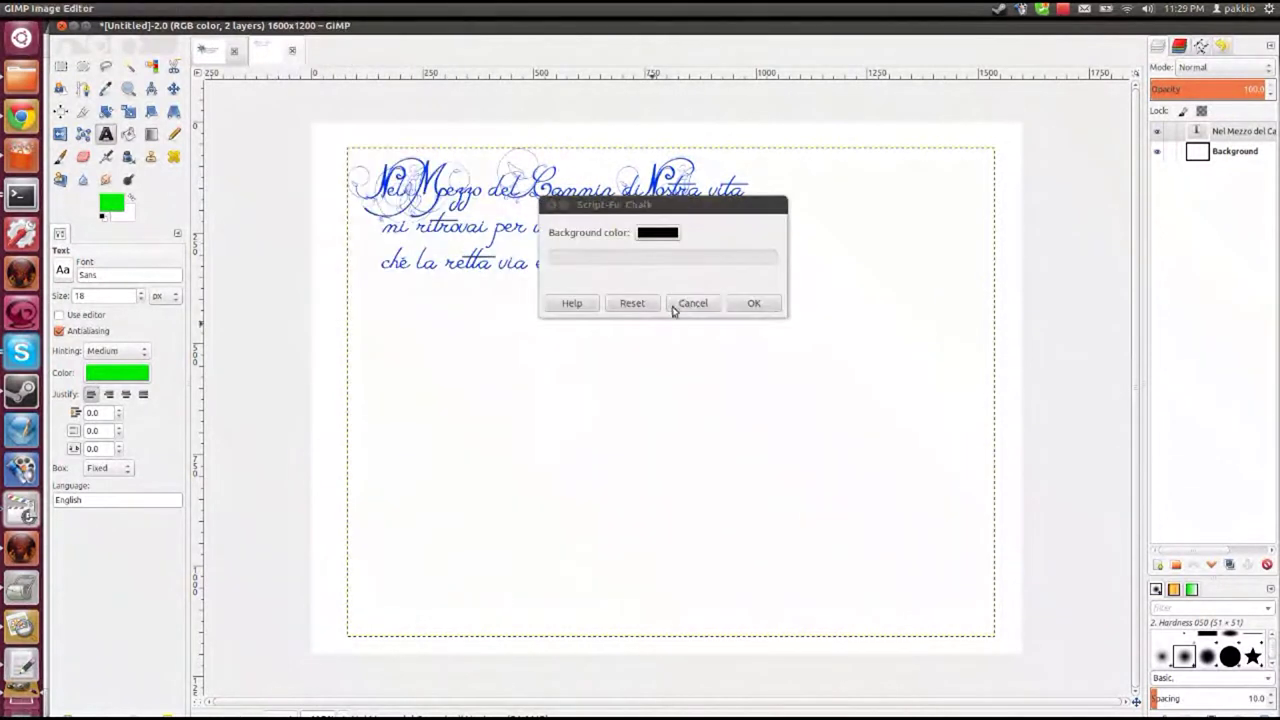
left_click(753, 305)
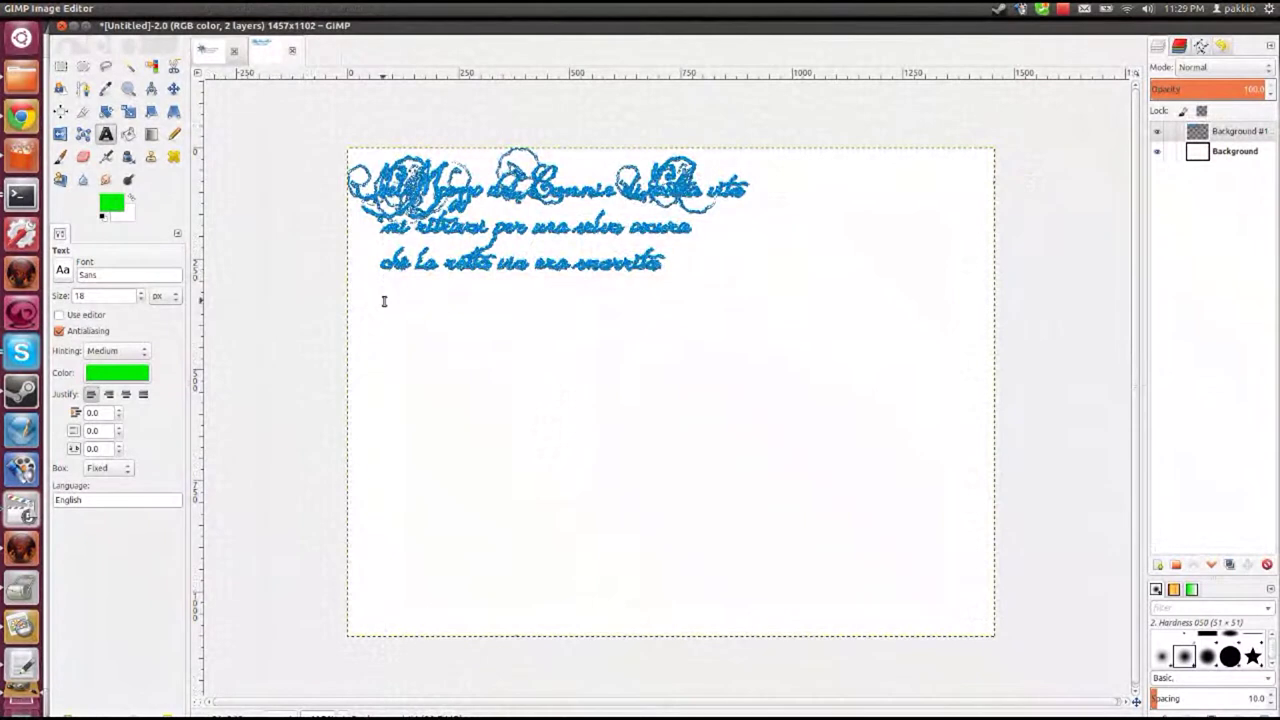
key("ctrl+z")
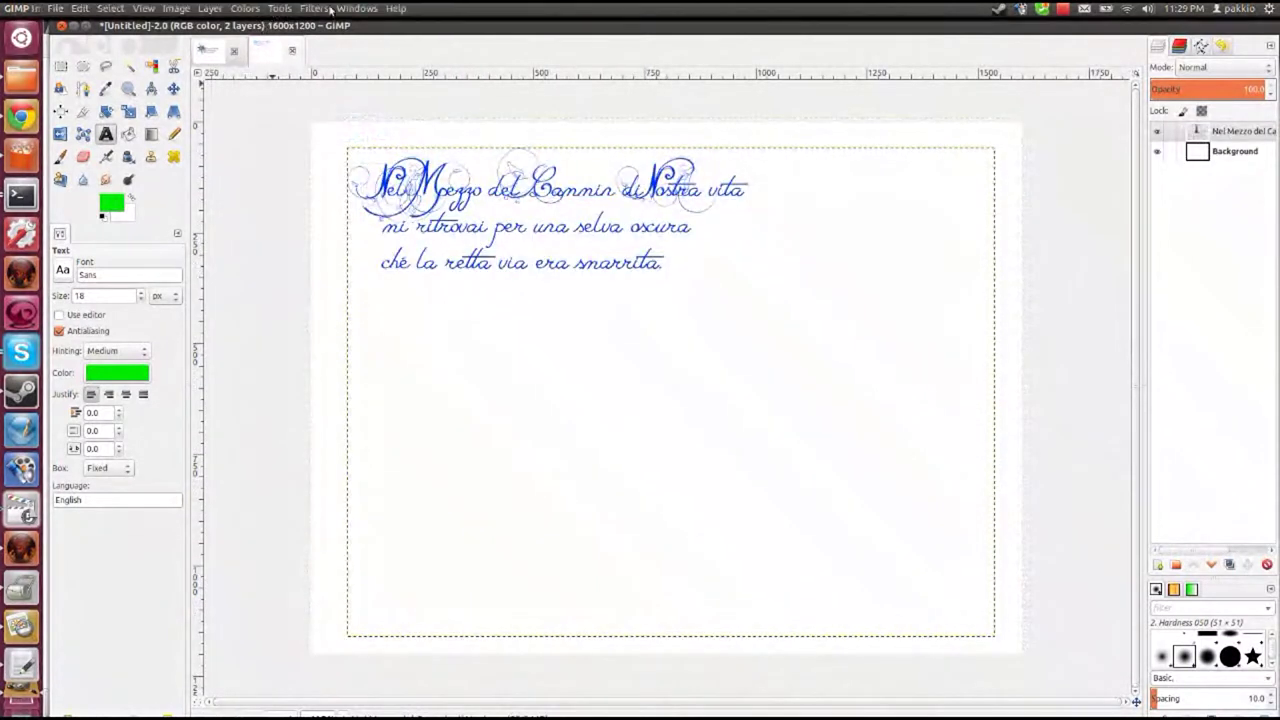
left_click(324, 10)
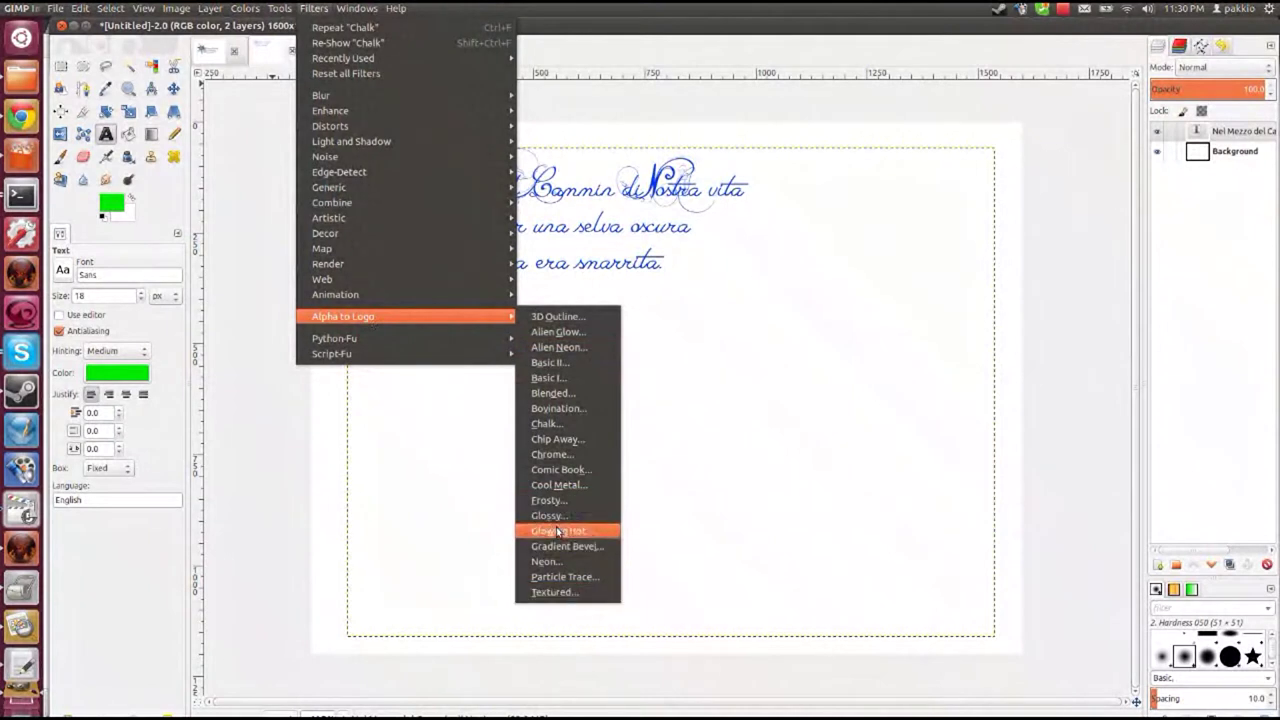
mouse_move(343, 316)
left_click(558, 531)
left_click(756, 320)
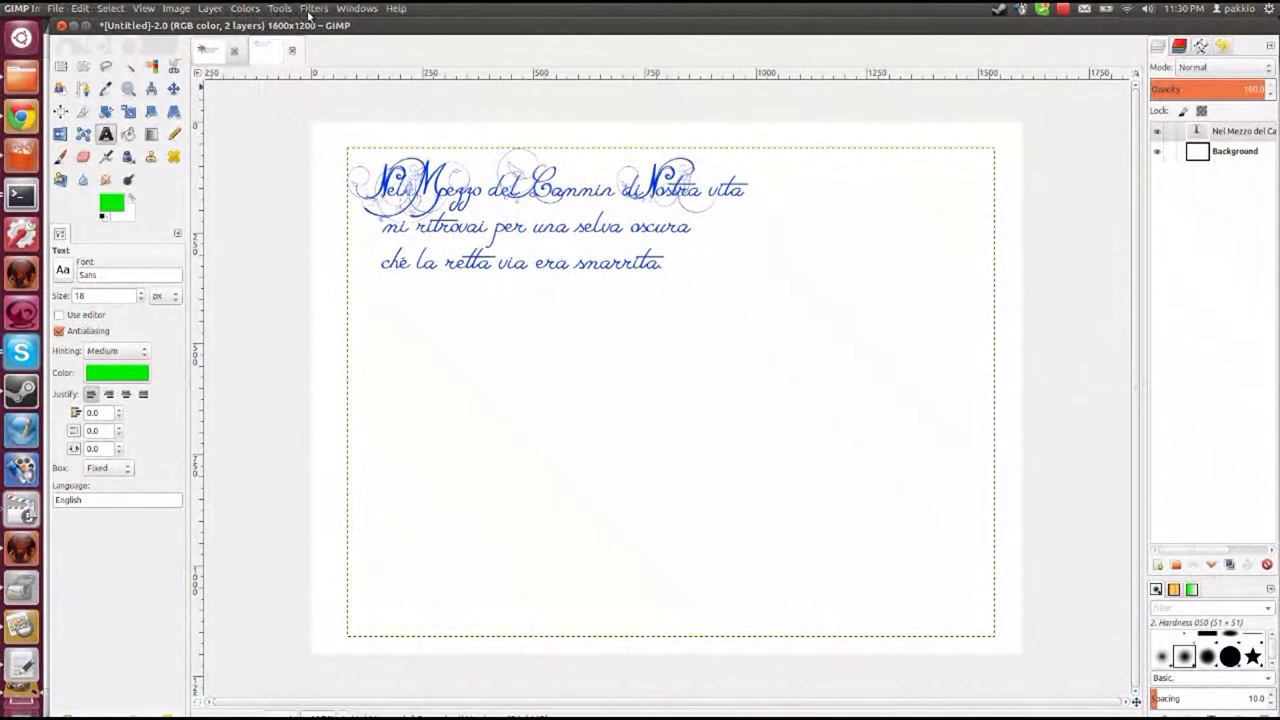
left_click(311, 9)
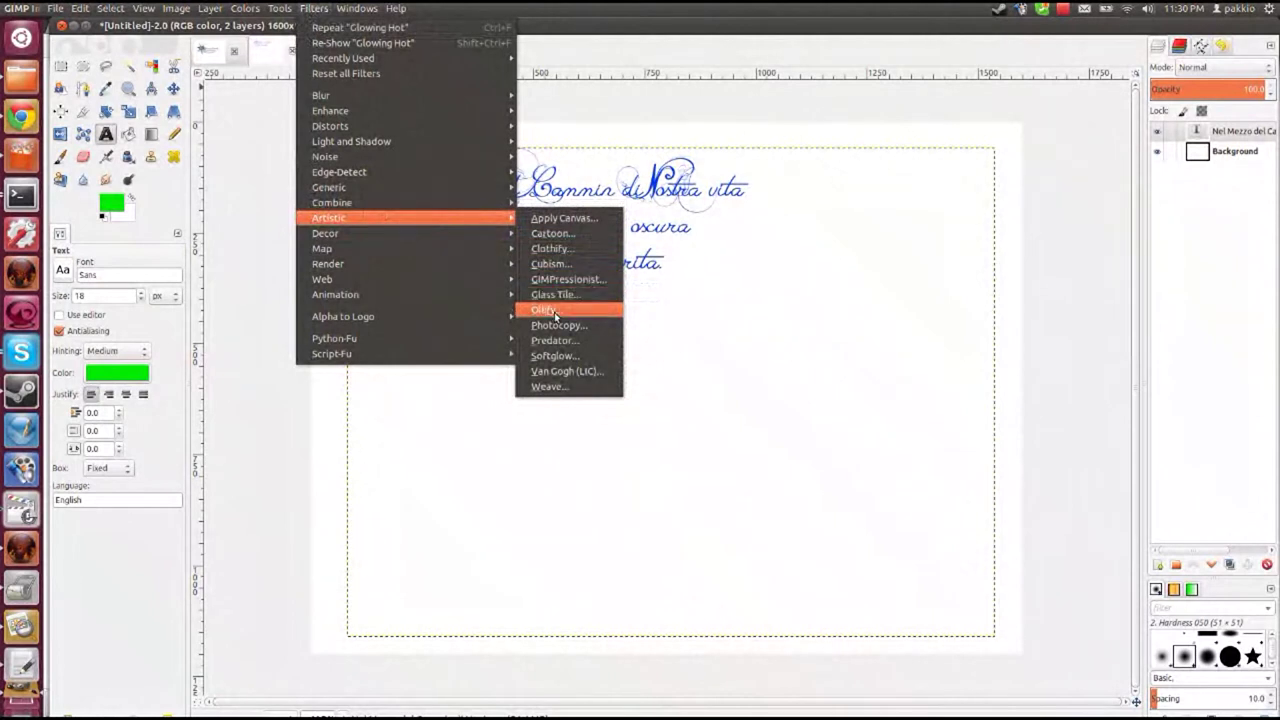
left_click(573, 249)
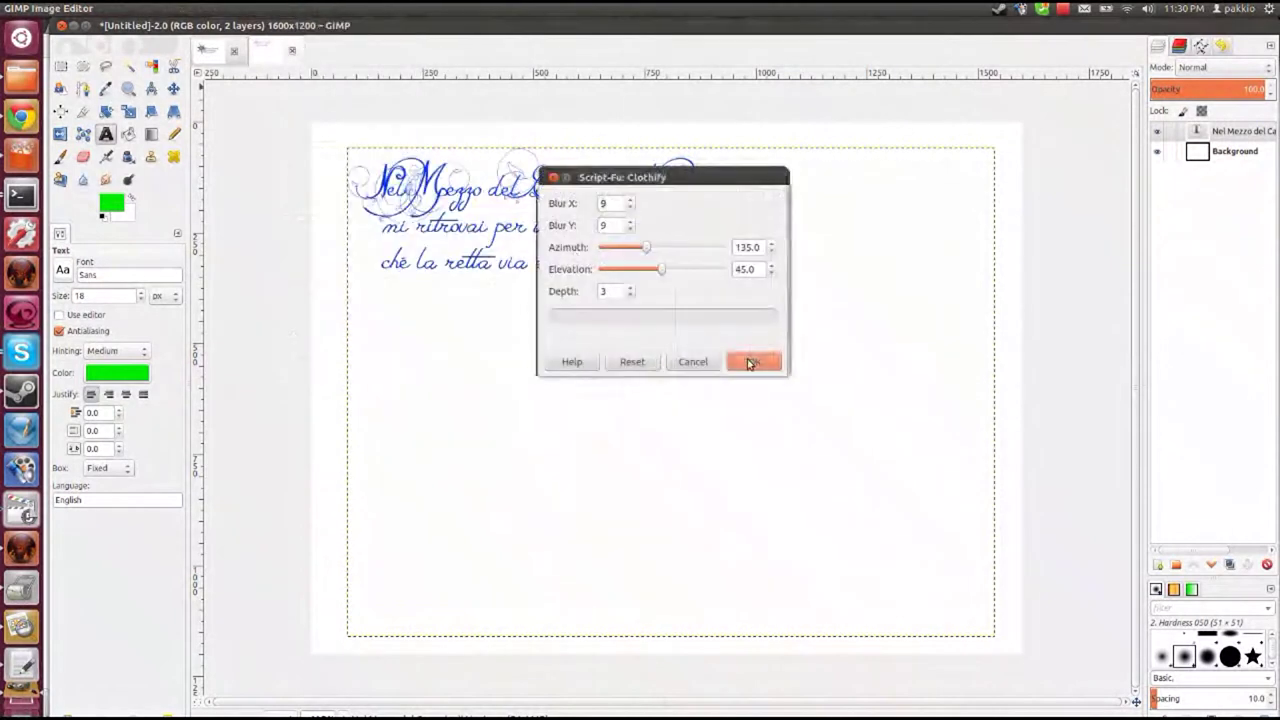
left_click(750, 363)
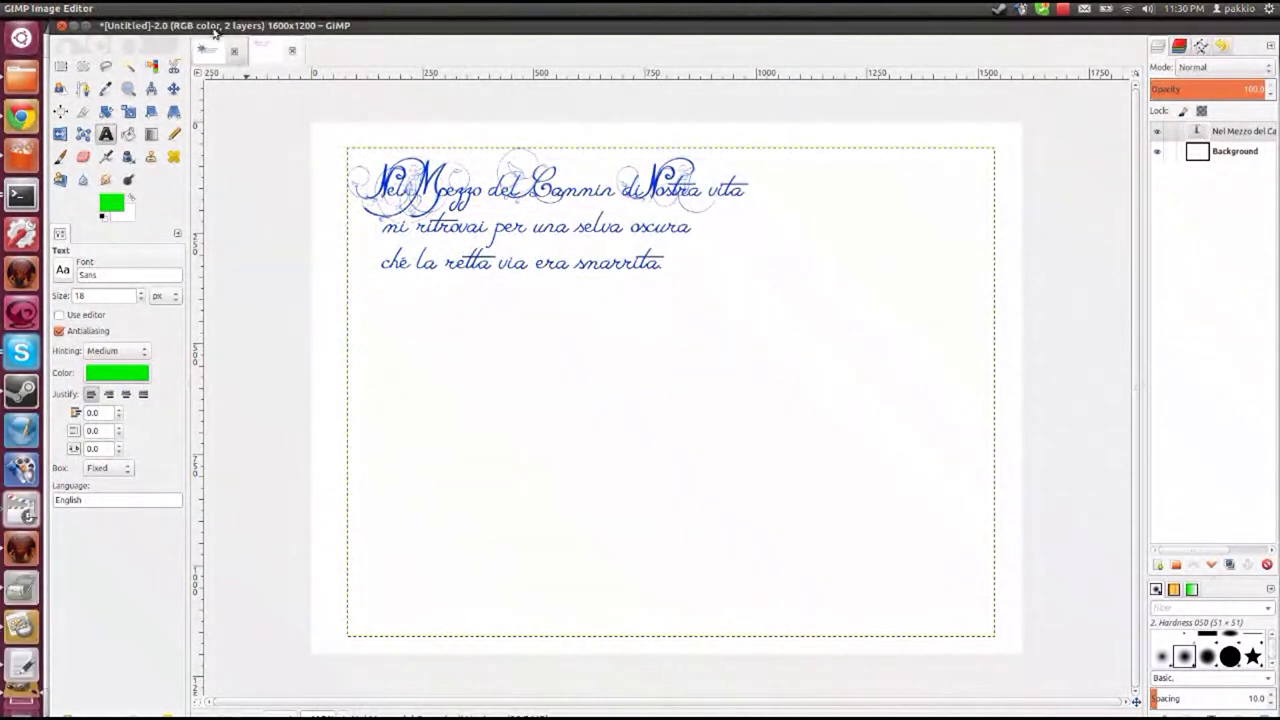
mouse_move(222, 9)
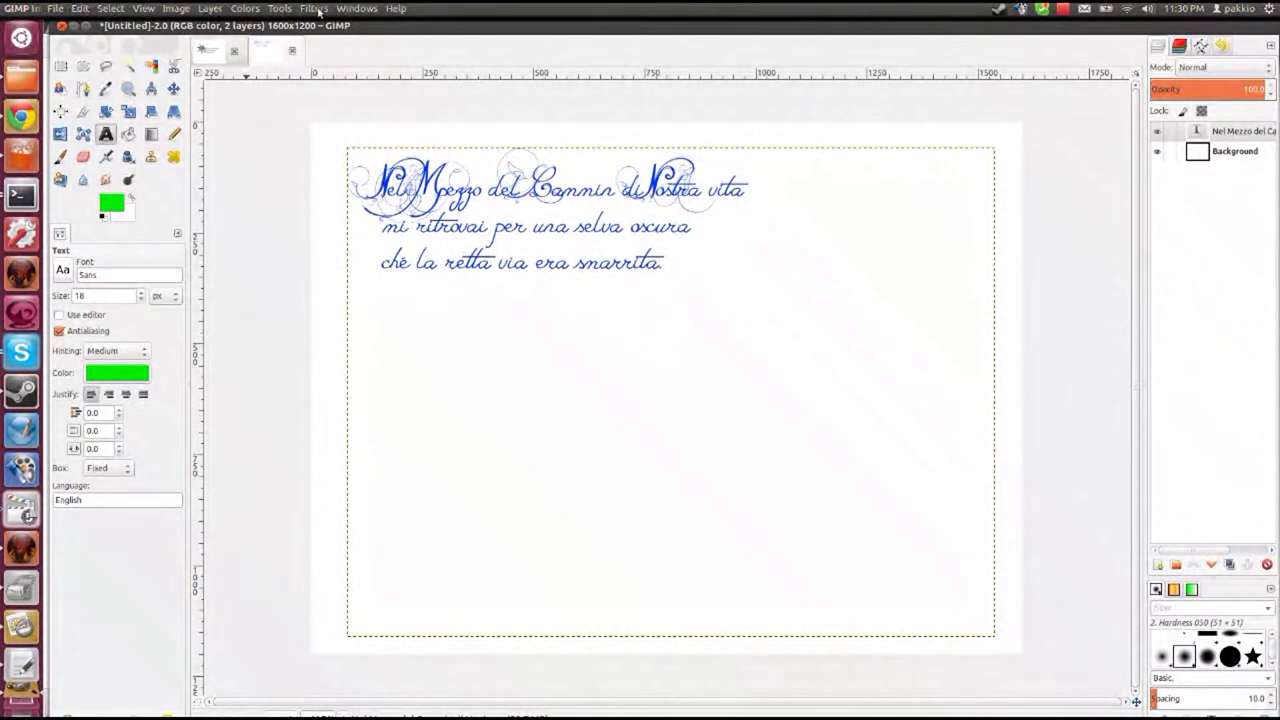
left_click(314, 9)
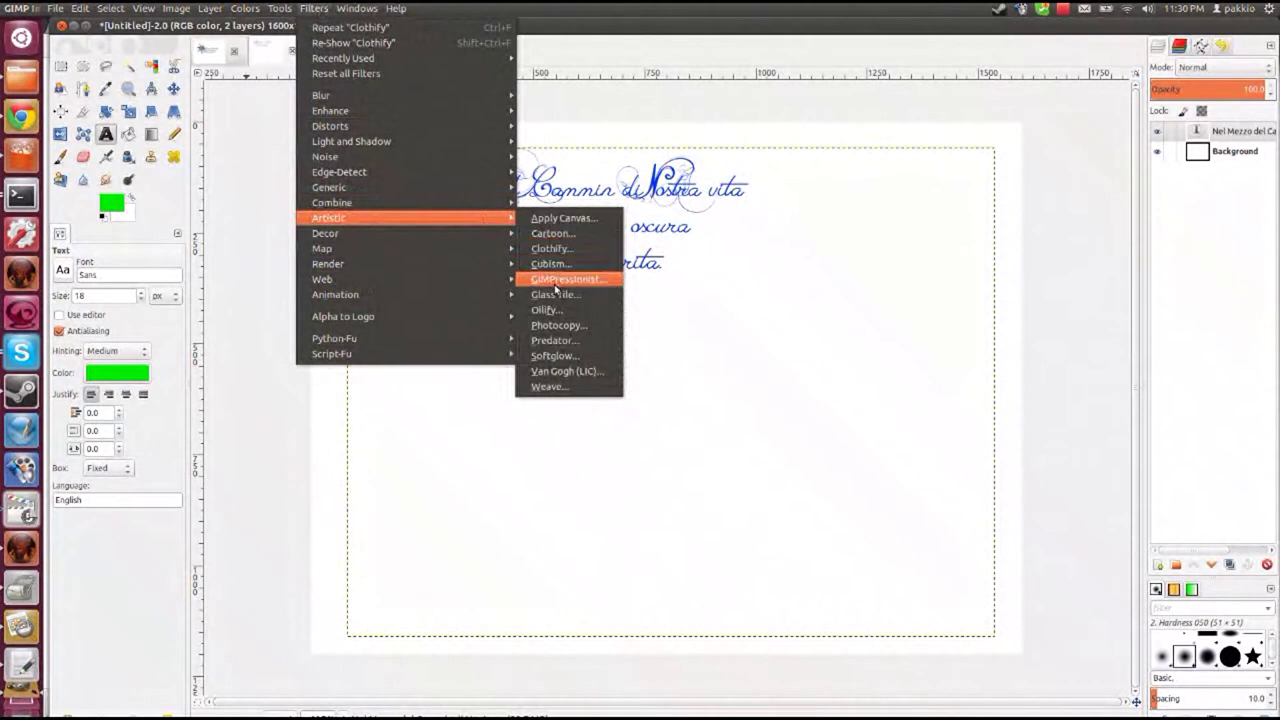
mouse_move(325, 233)
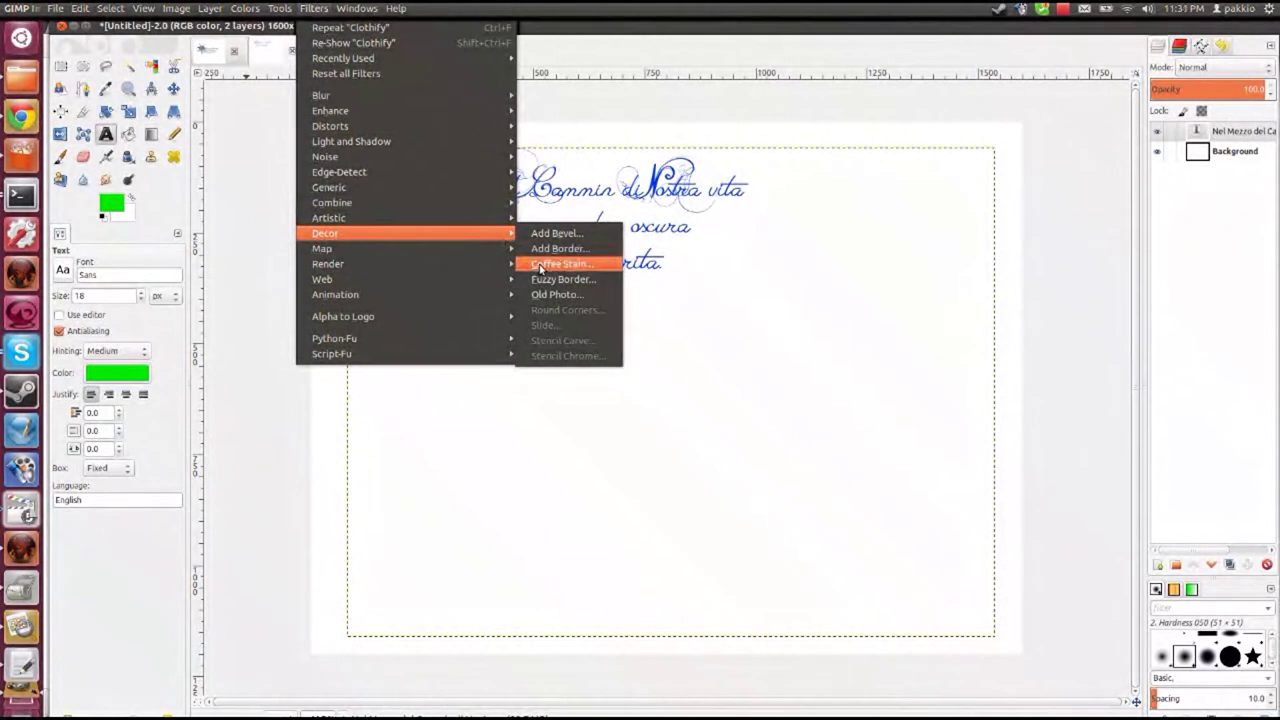
left_click(538, 264)
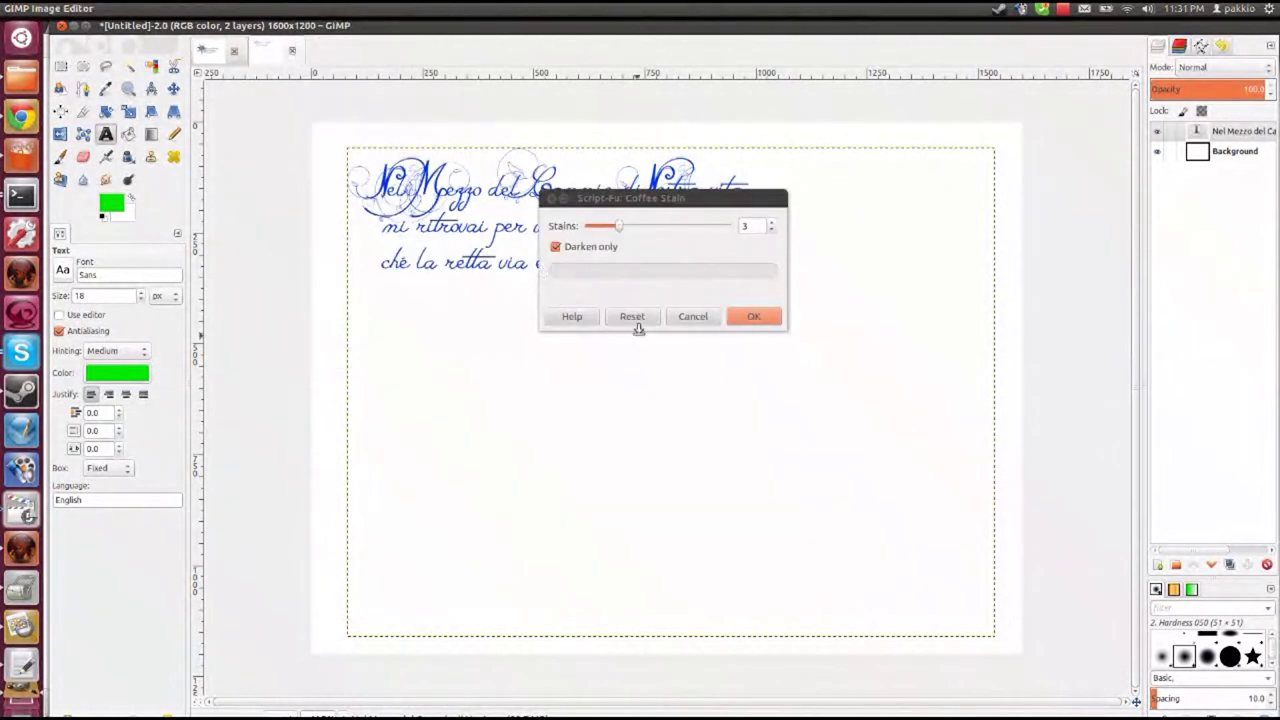
left_click(751, 320)
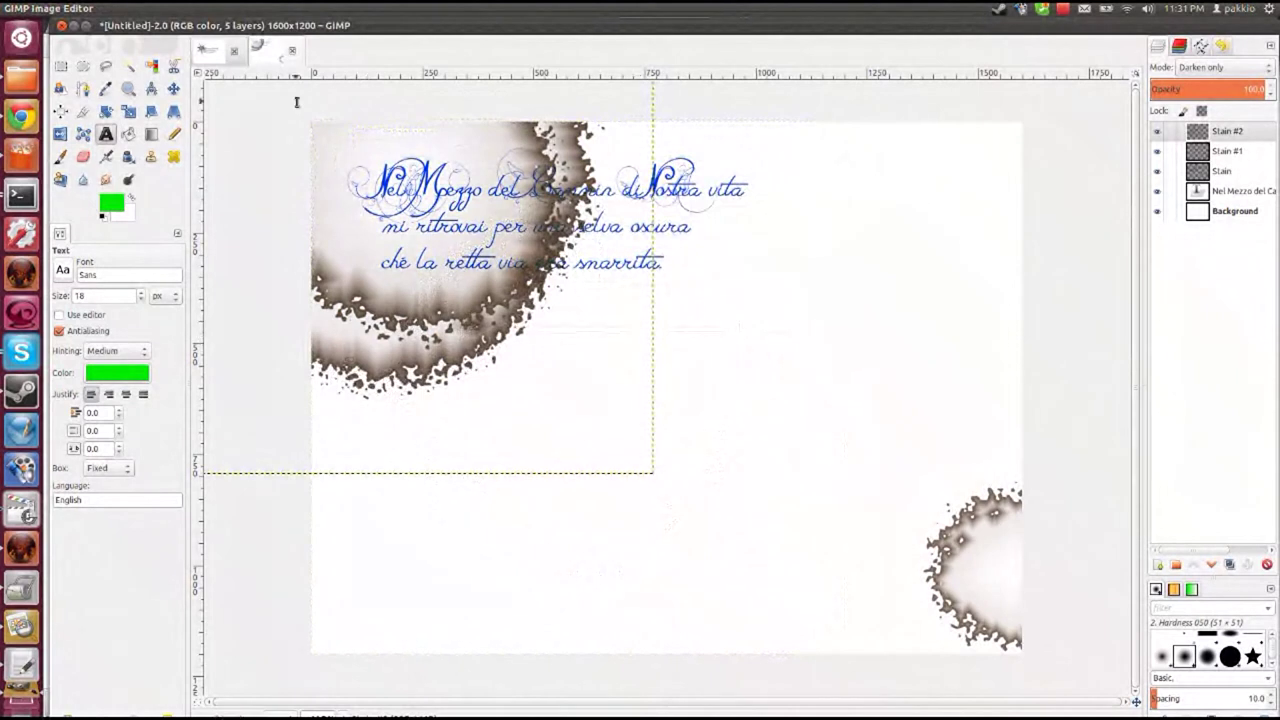
key("ctrl+z")
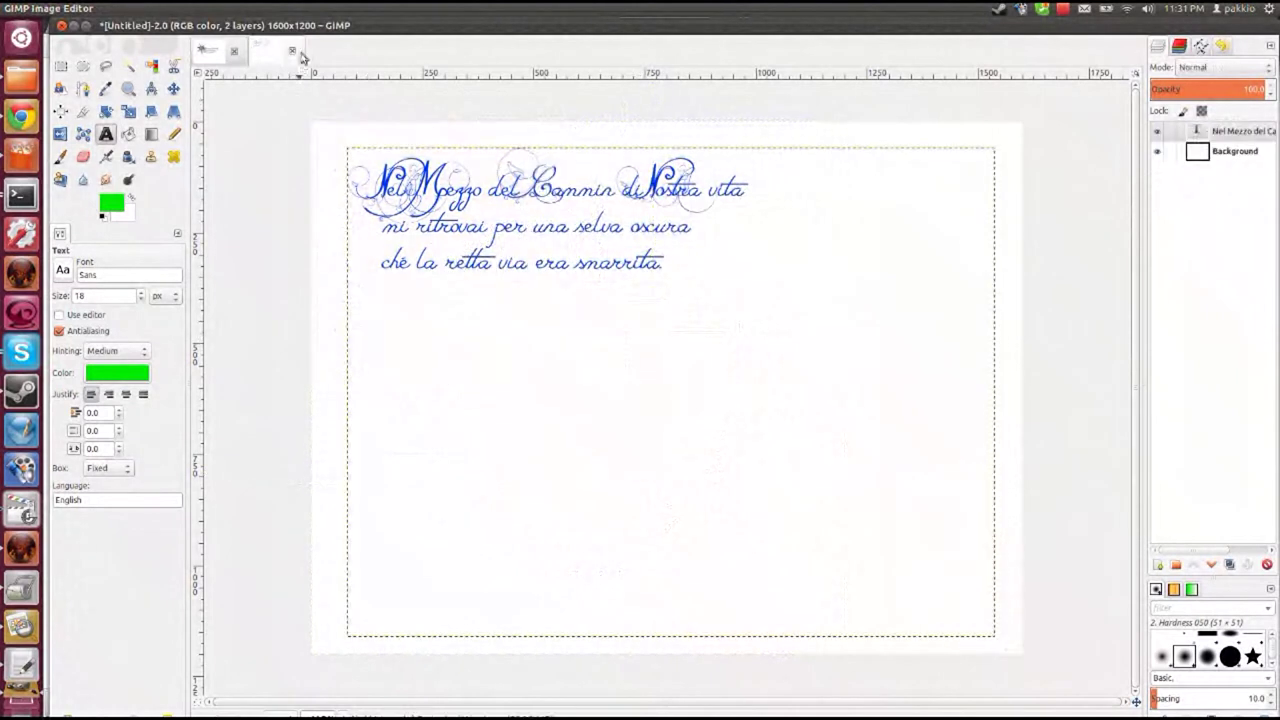
mouse_move(157, 12)
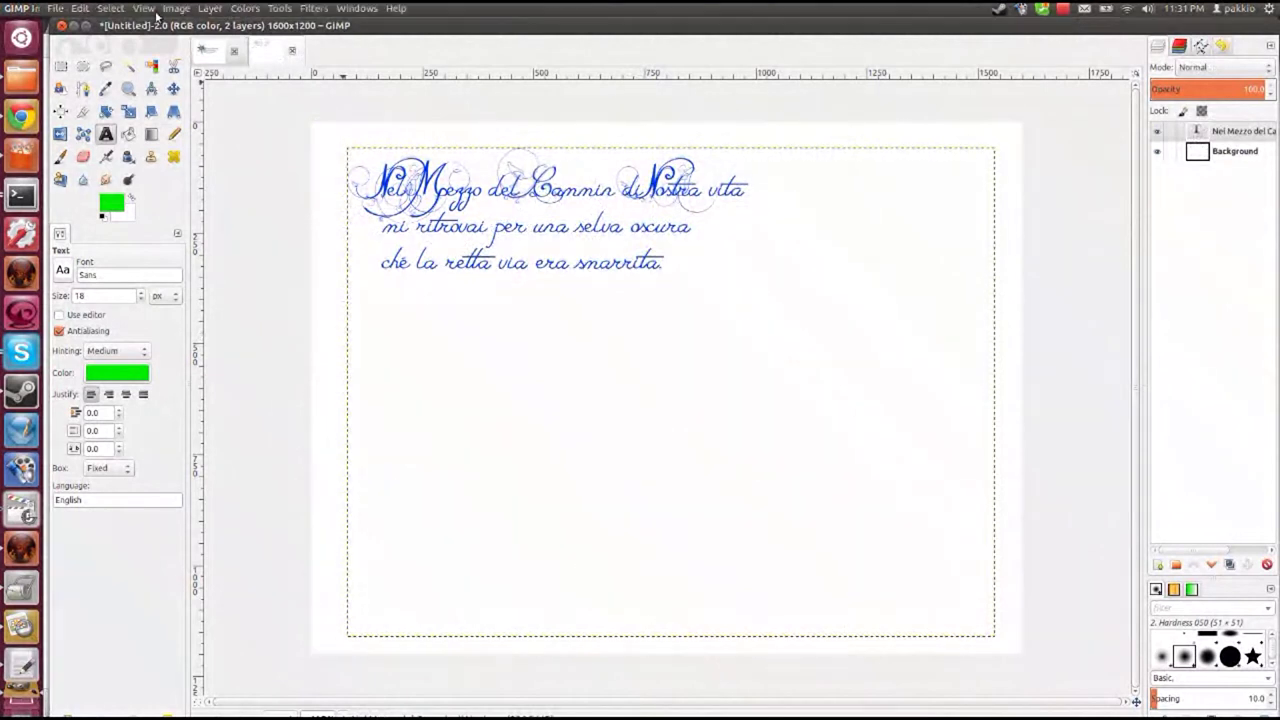
Try the Chrome logo effect, then reopen the blue verse text for editing
left_click(313, 8)
mouse_move(343, 316)
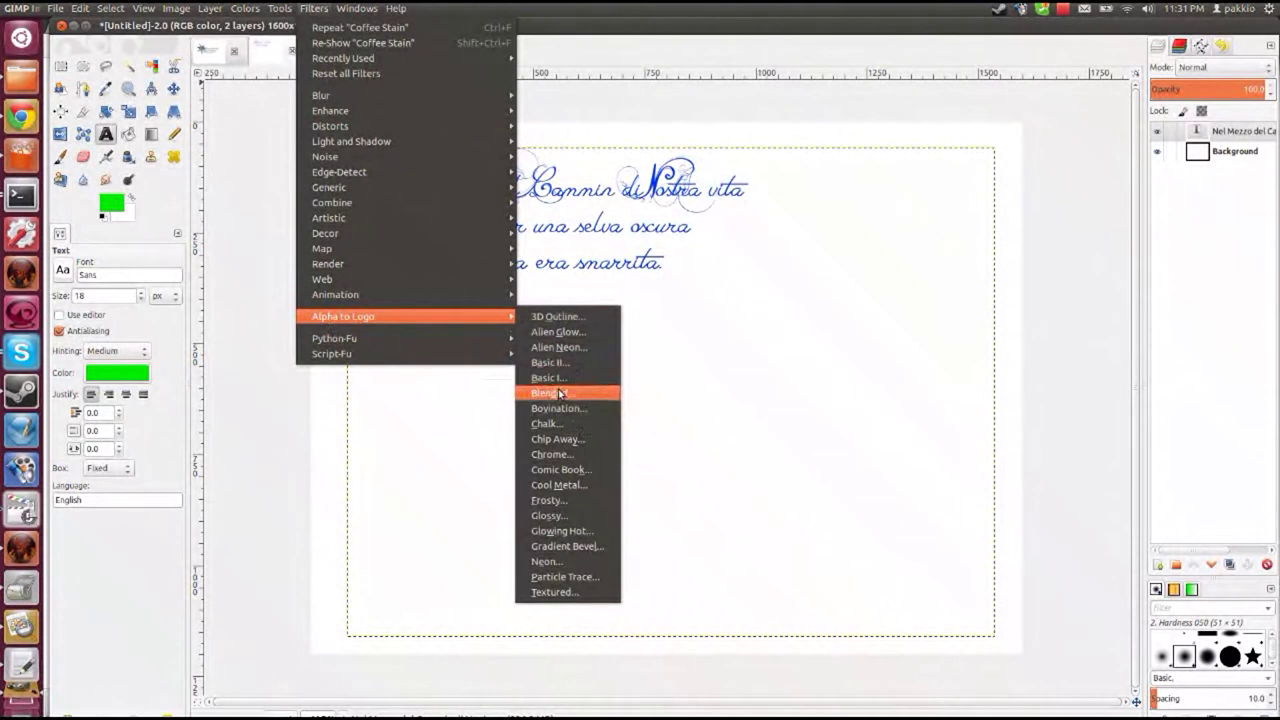
left_click(553, 456)
left_click(742, 318)
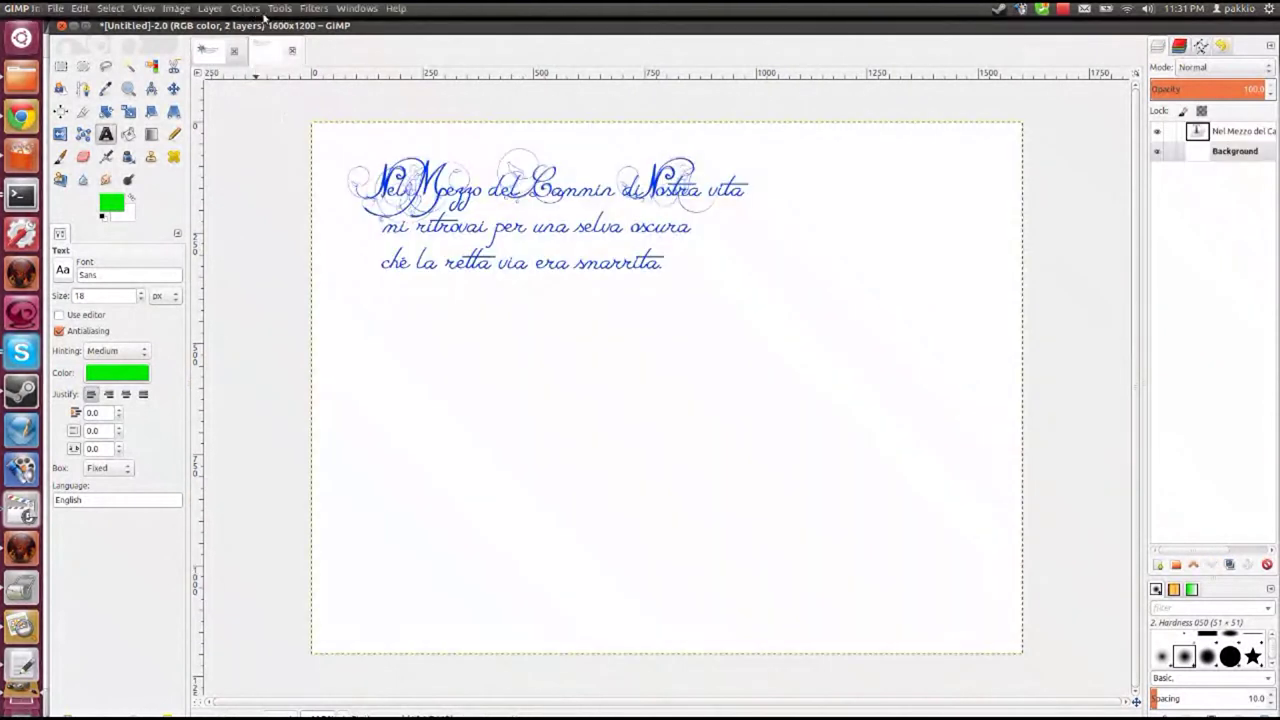
left_click(314, 8)
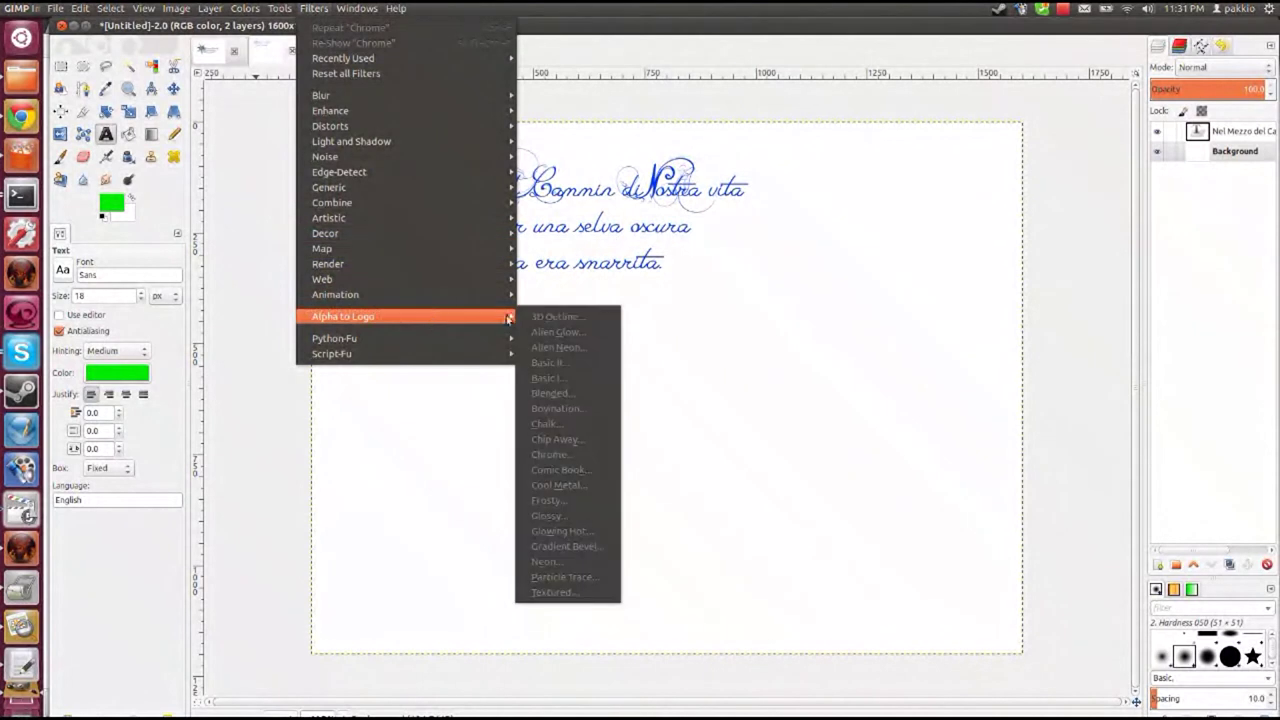
left_click(638, 270)
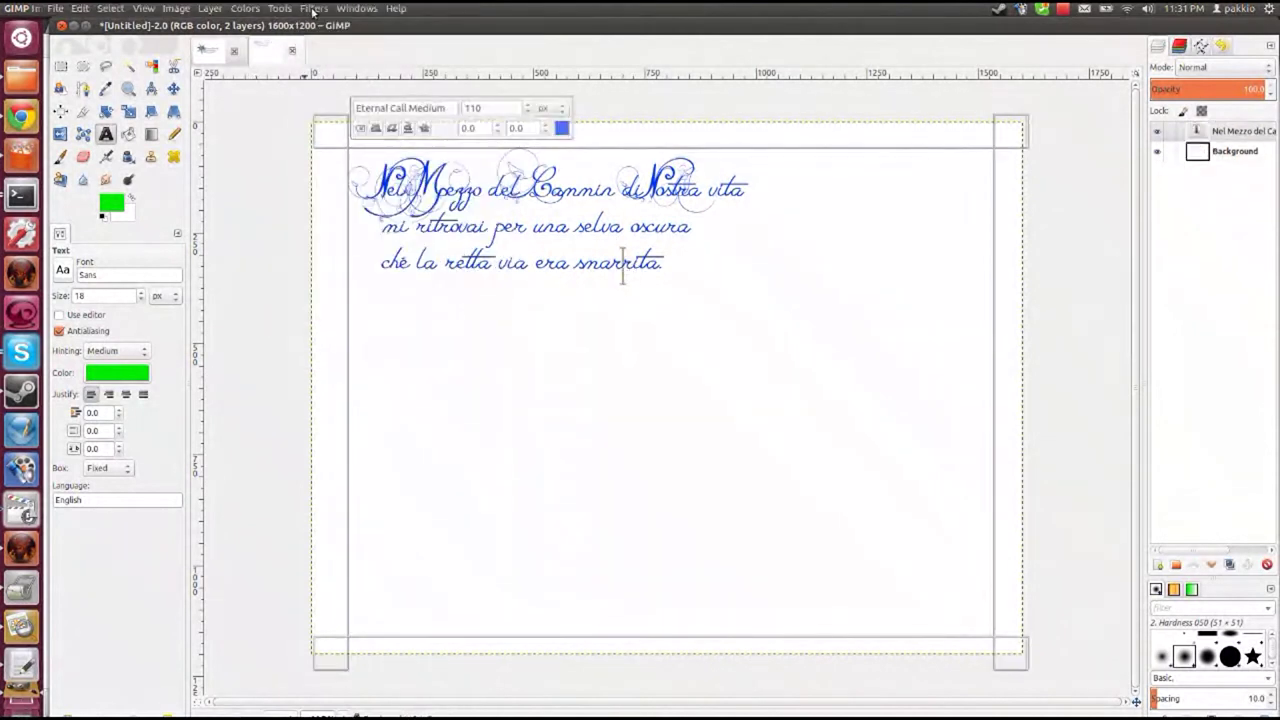
Look through the Filters > Alpha to Logo effects, closing the menu without applying any
left_click(314, 8)
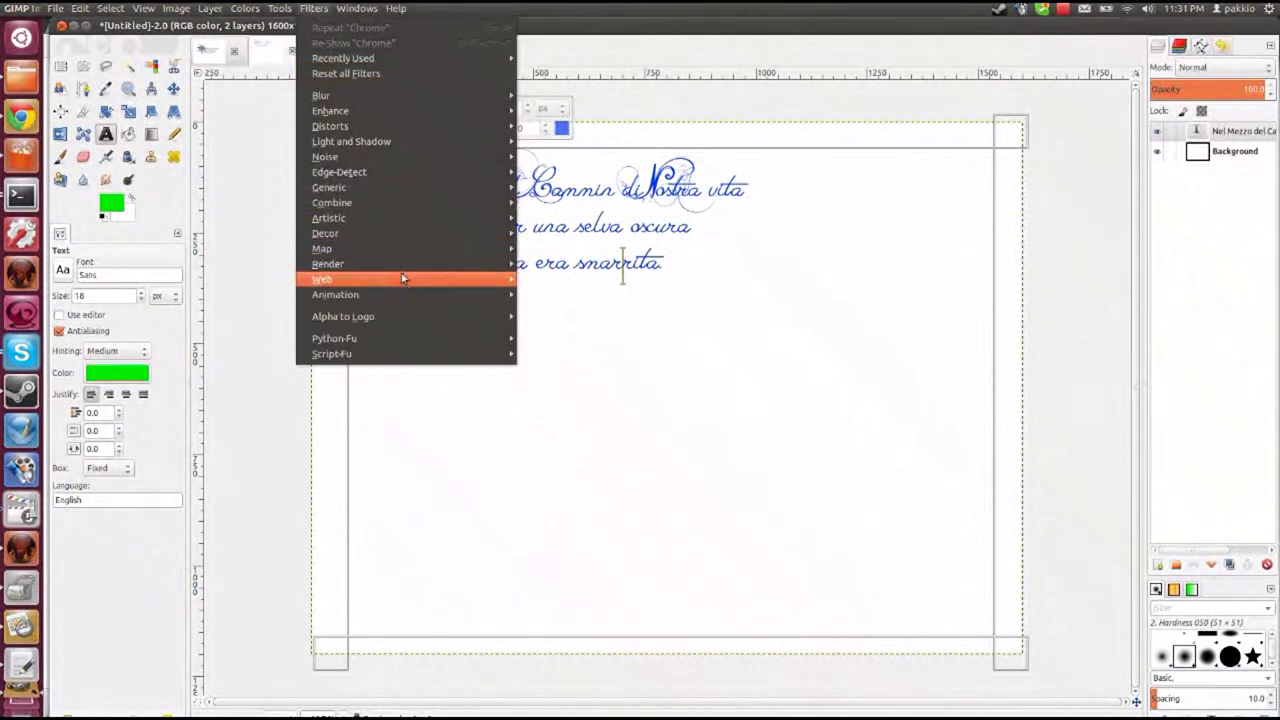
mouse_move(343, 316)
left_click(622, 262)
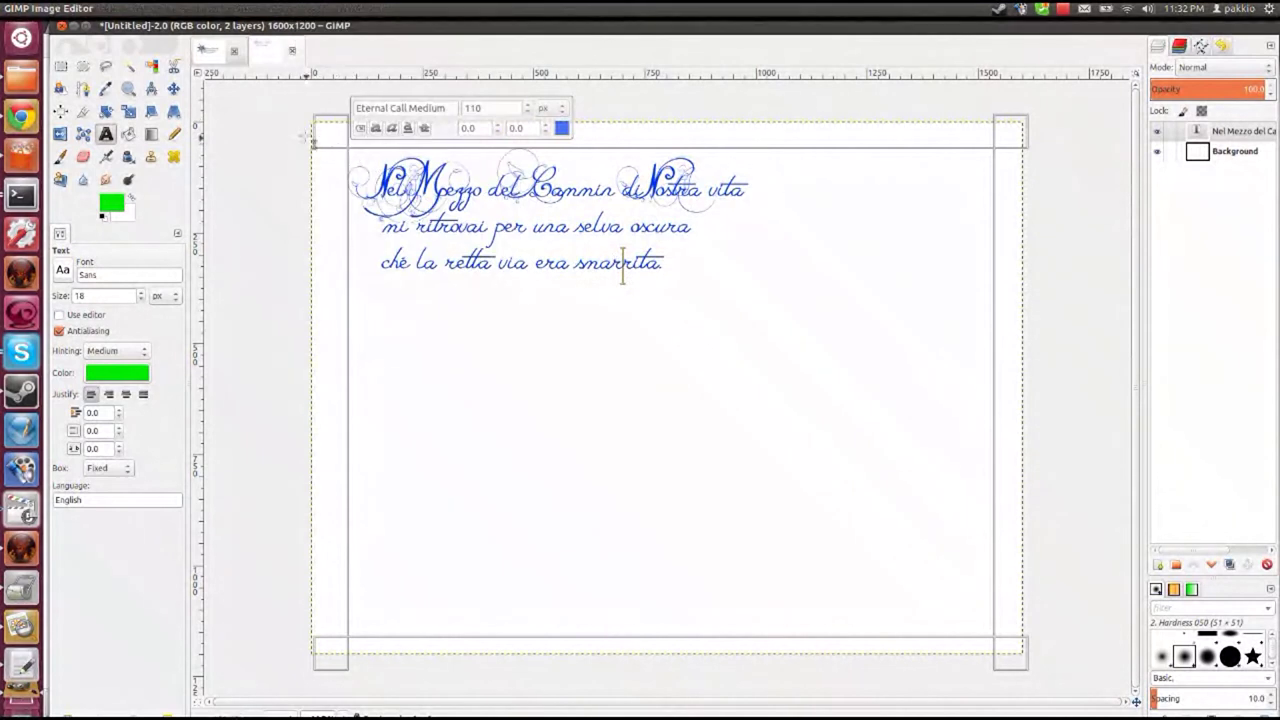
left_click(256, 151)
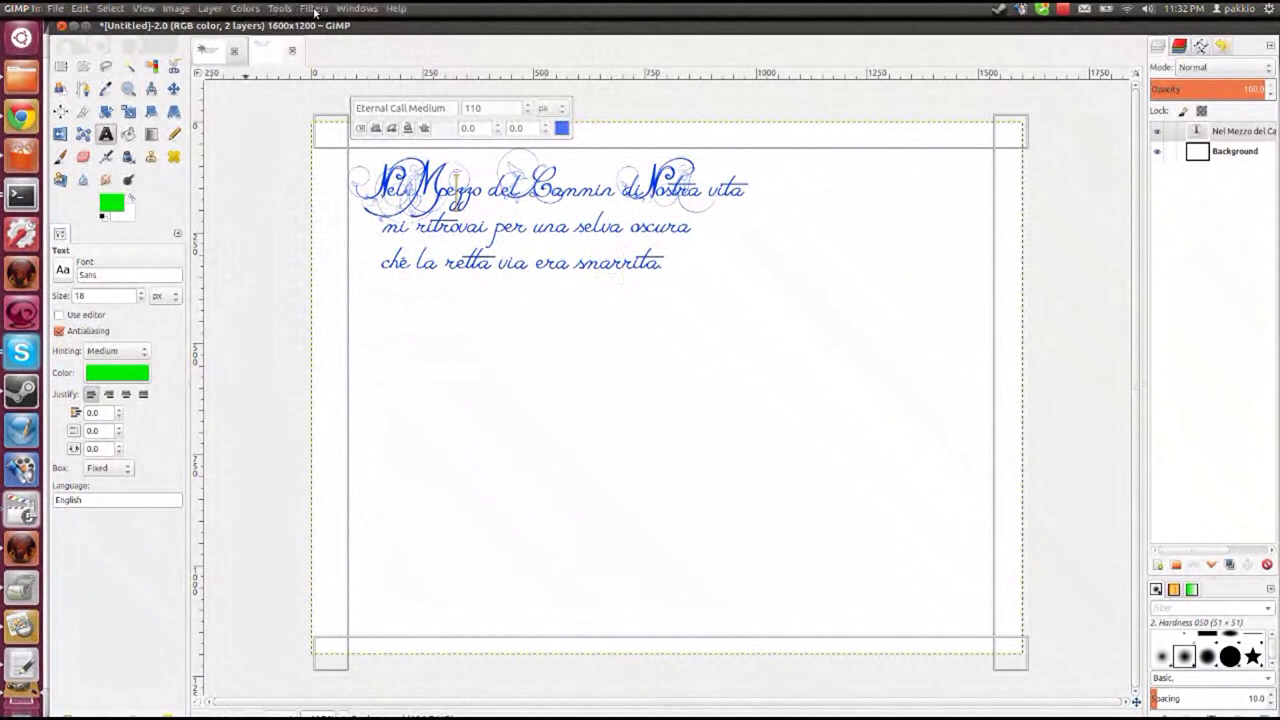
left_click(314, 8)
mouse_move(345, 316)
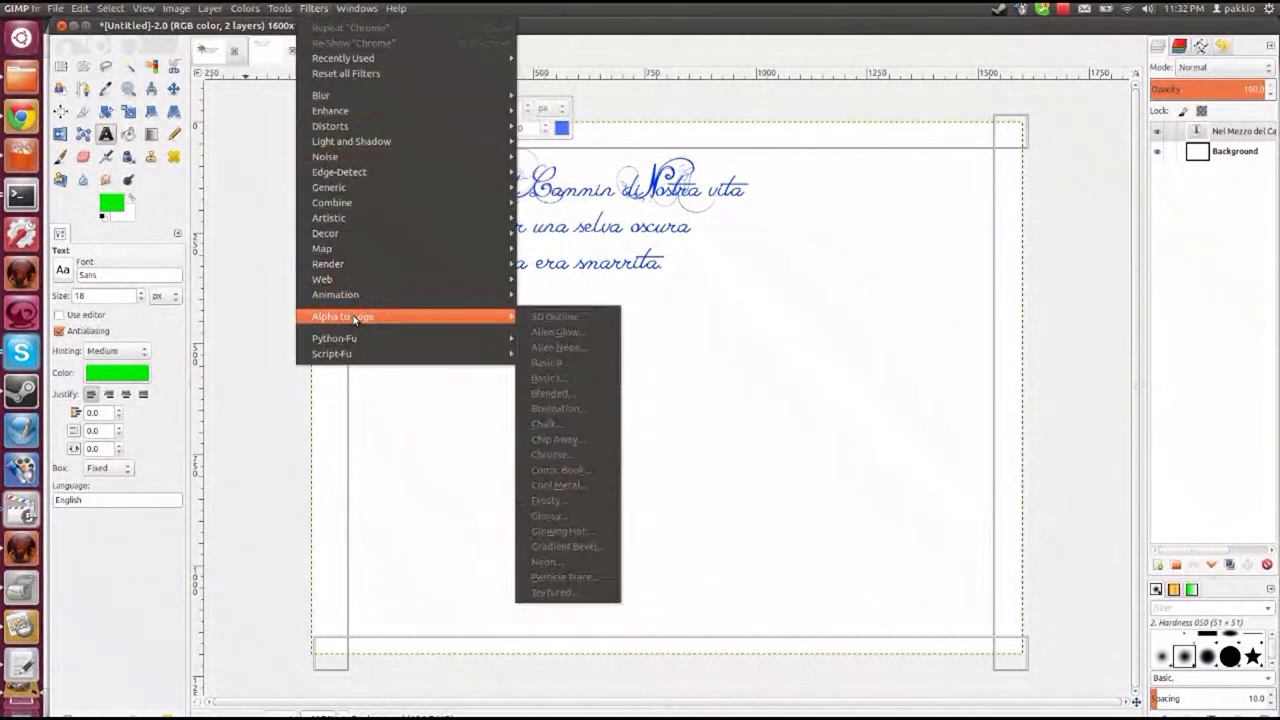
left_click(609, 272)
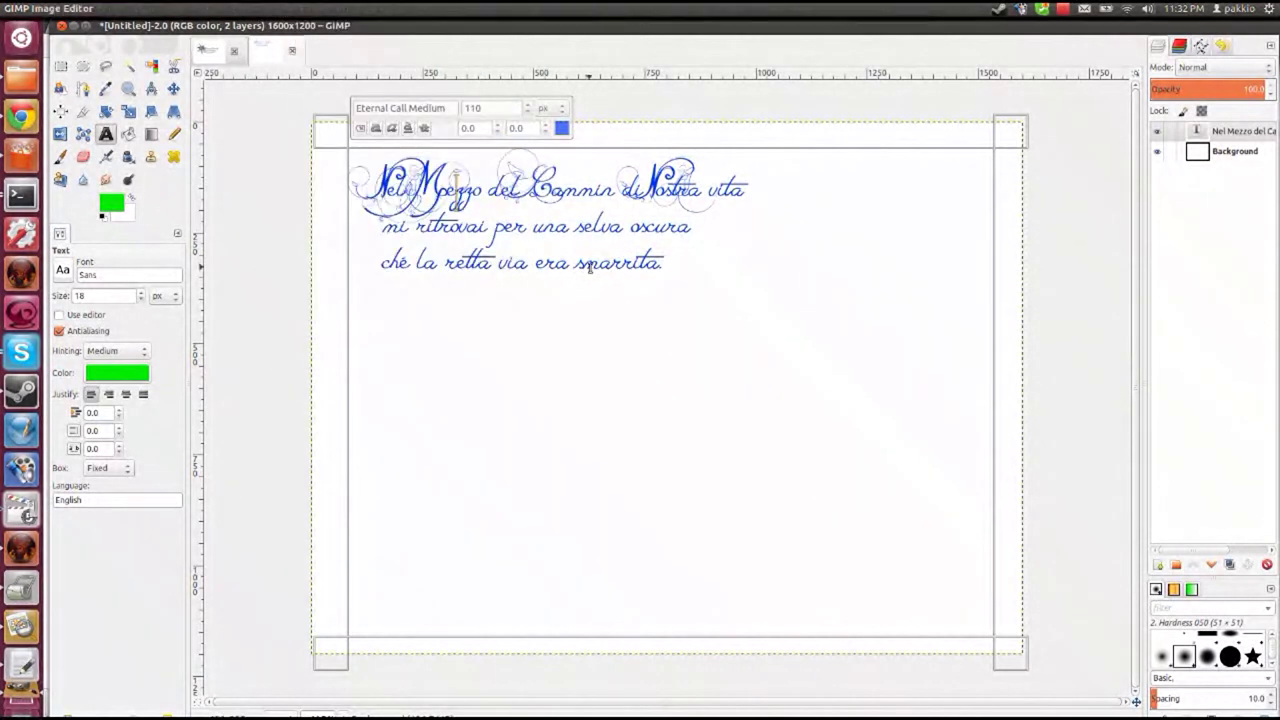
Drag-select all three verse lines, then recheck whether the logo effects are available
left_click_drag(371, 183, 706, 277)
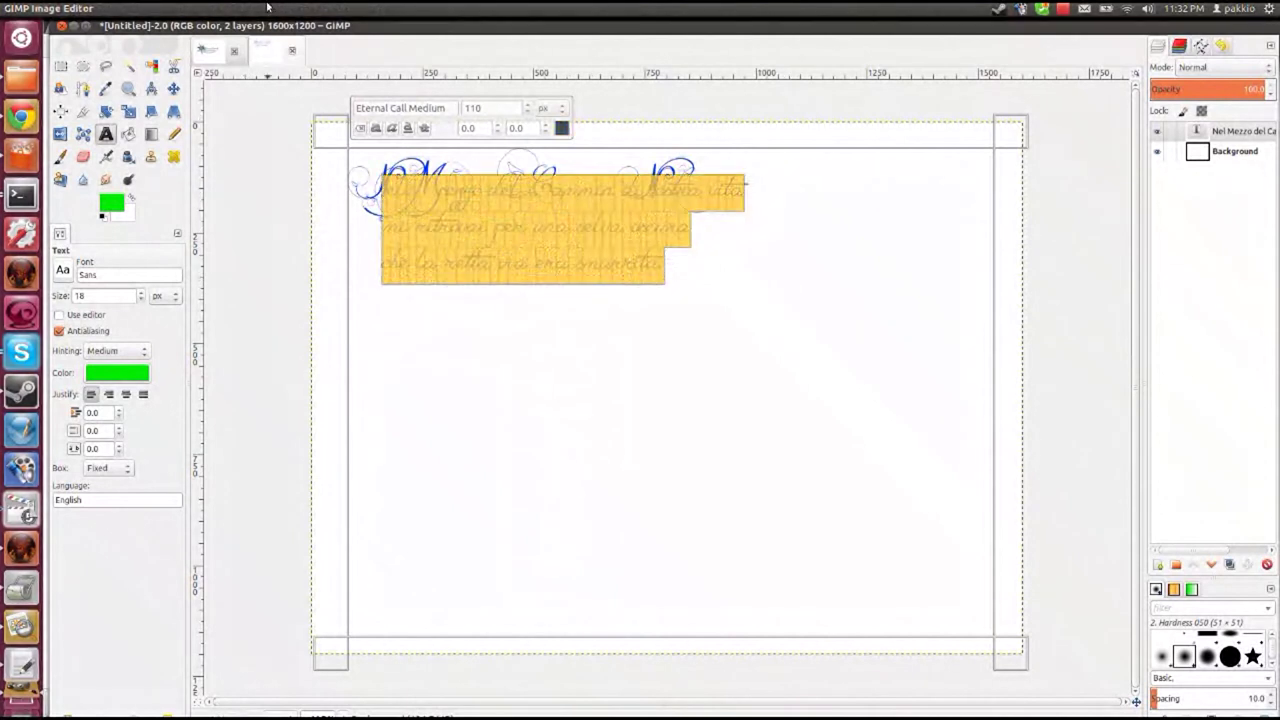
mouse_move(300, 9)
left_click(317, 9)
mouse_move(343, 316)
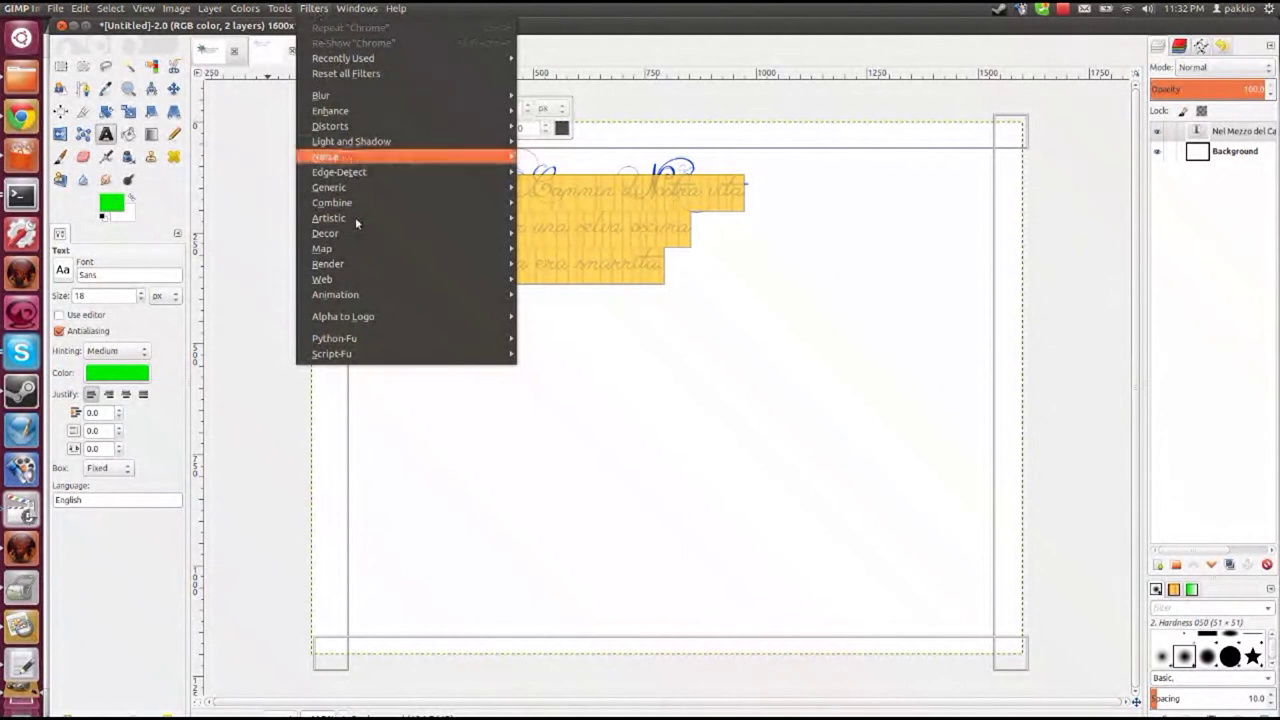
left_click(604, 271)
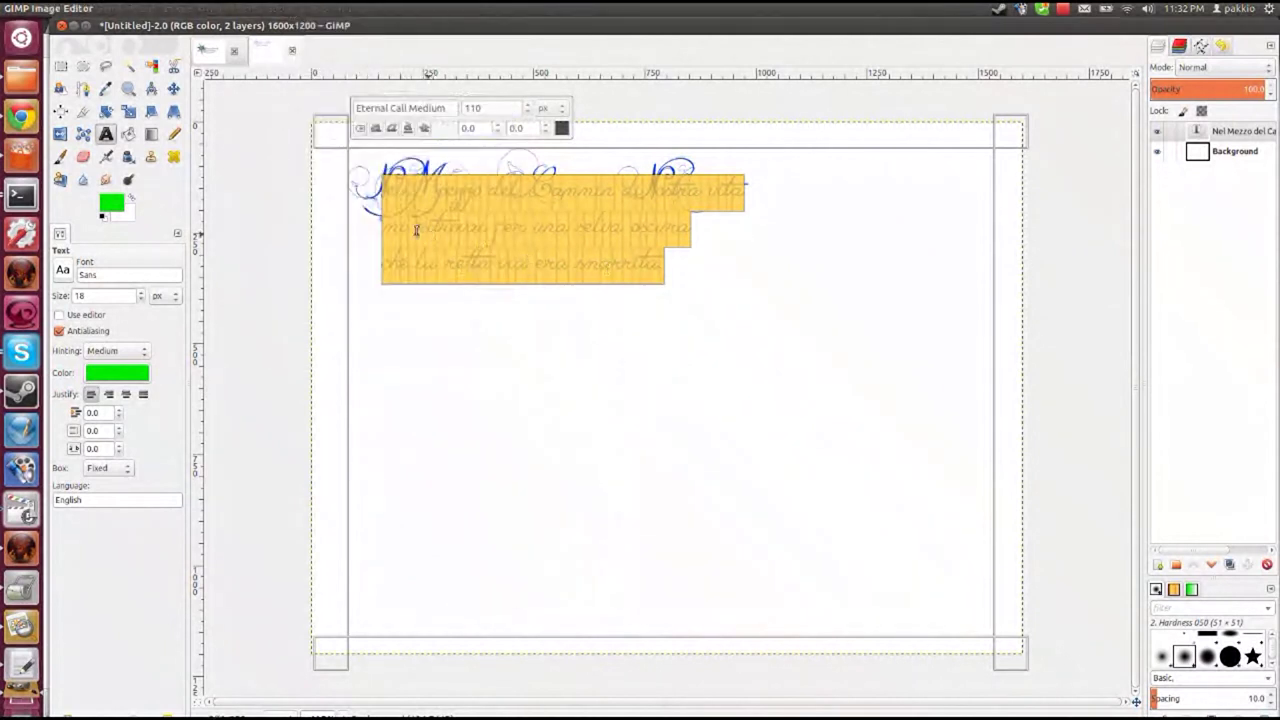